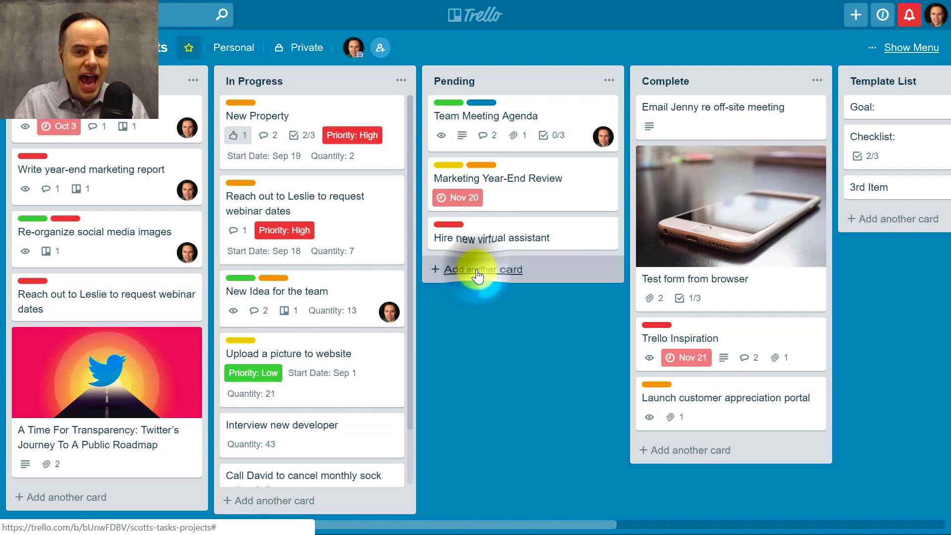
- Open a blank card entry at the end of the Pending list and cancel it
left_click(476, 271)
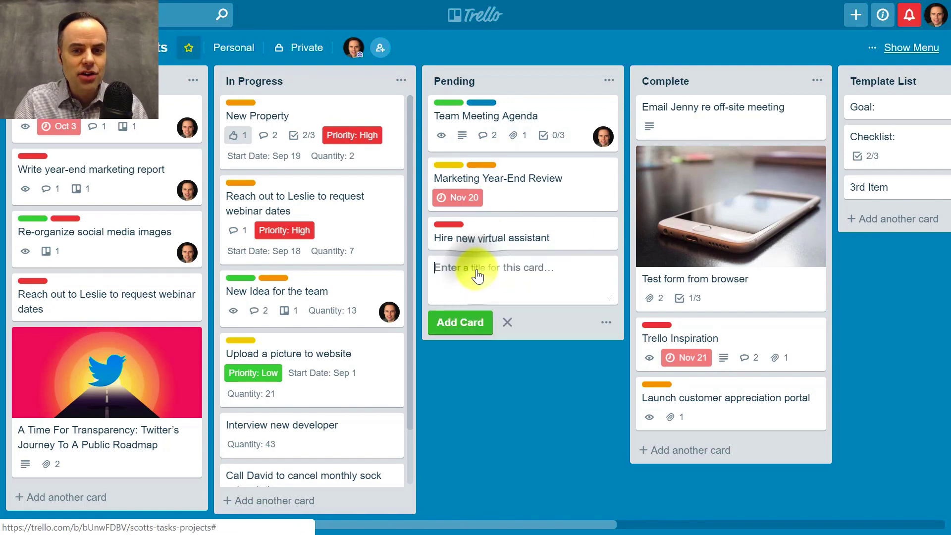
left_click(507, 322)
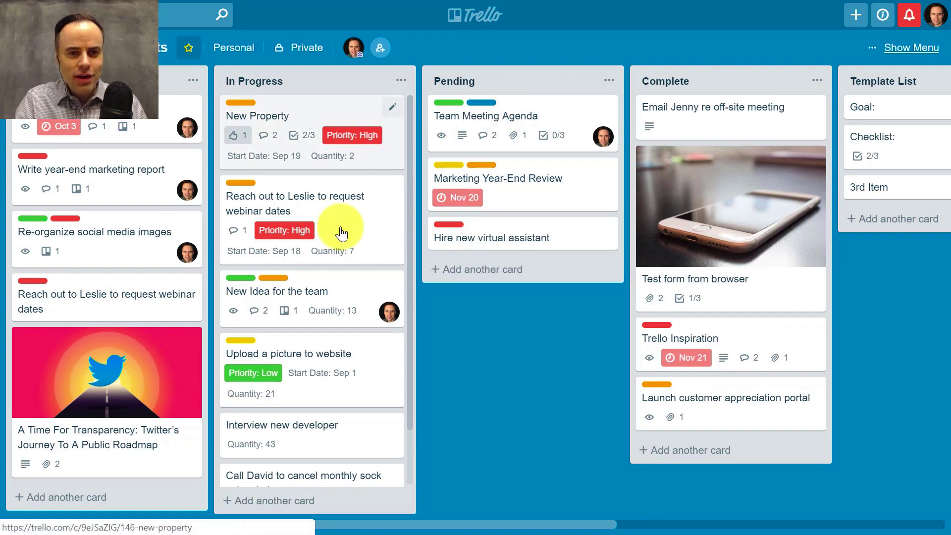
scroll(357, 255, "down", 2)
scroll(337, 260, "up", 2)
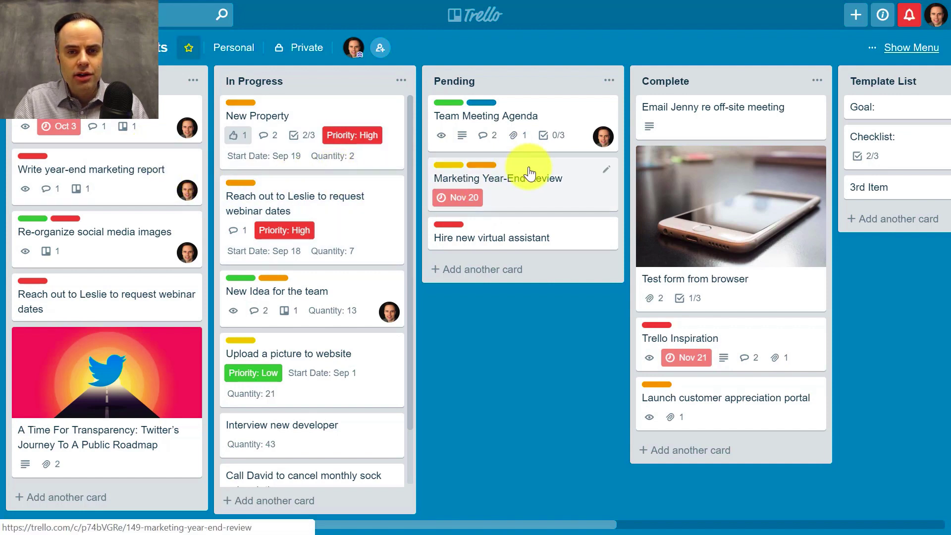
- Open and cancel blank card entries below Marketing Year-End Review in Pending and above the Twitter roadmap card in the first list
double_click(512, 213)
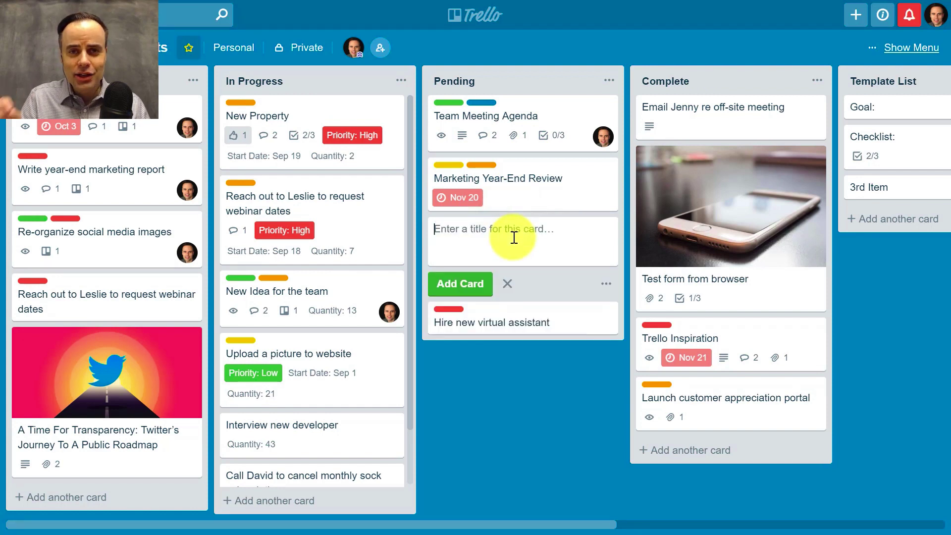
left_click(507, 283)
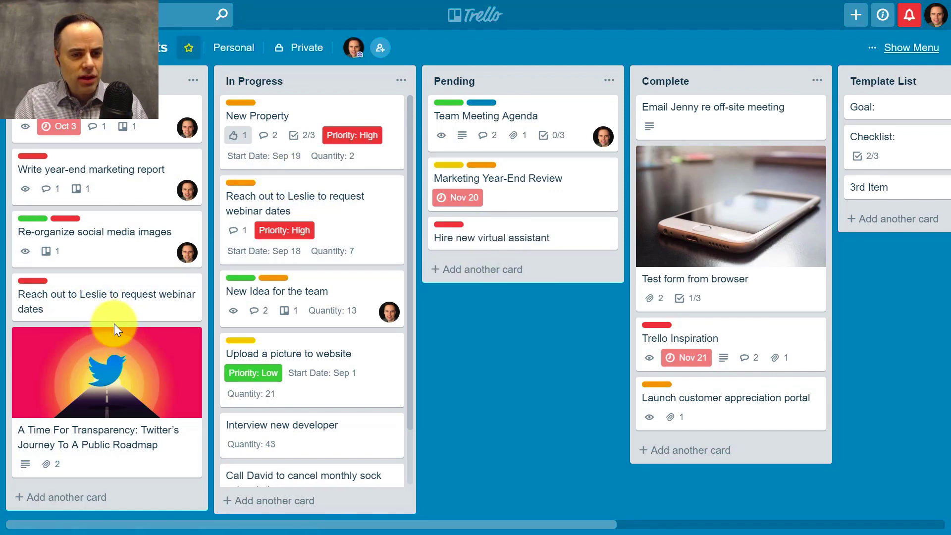
key("n")
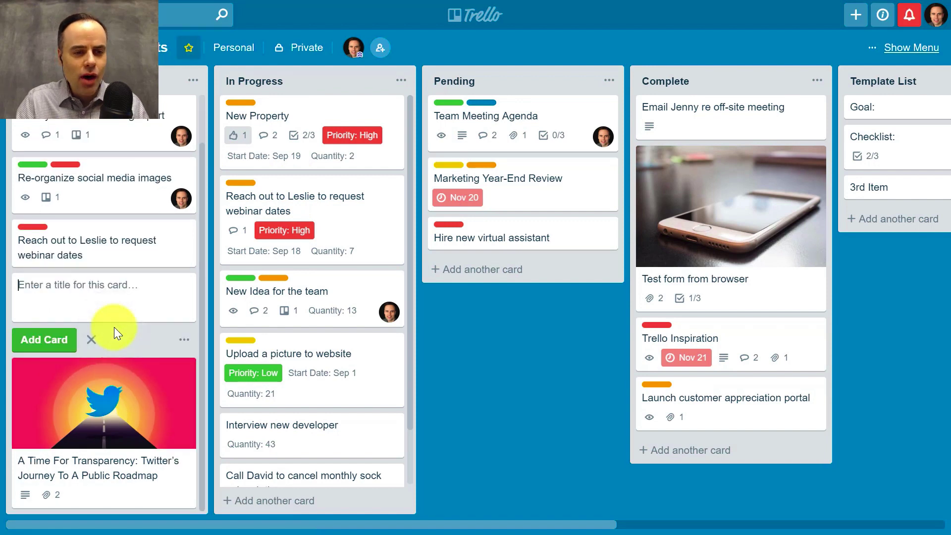
left_click(92, 341)
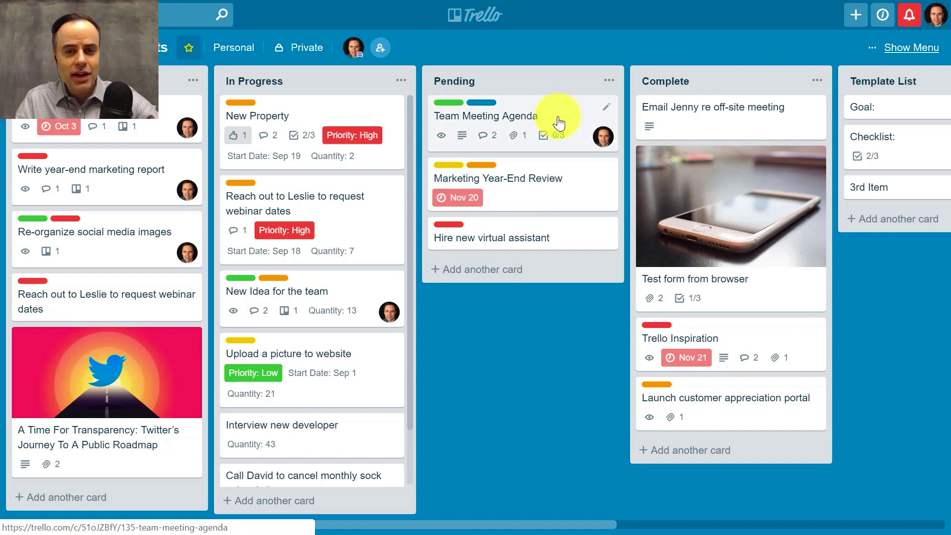
- Open and cancel blank card entries below Team Meeting Agenda in Pending and below New Idea for the team in In Progress
key("n")
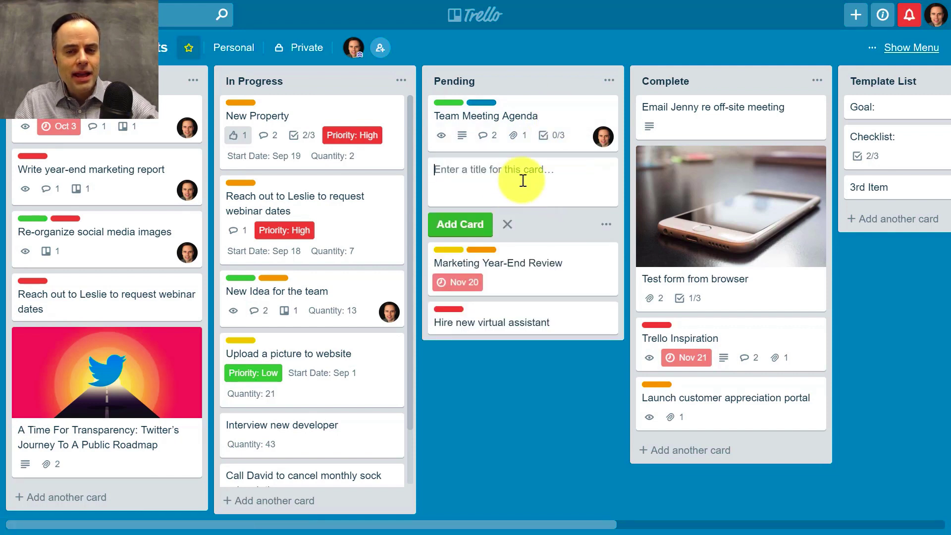
left_click(507, 223)
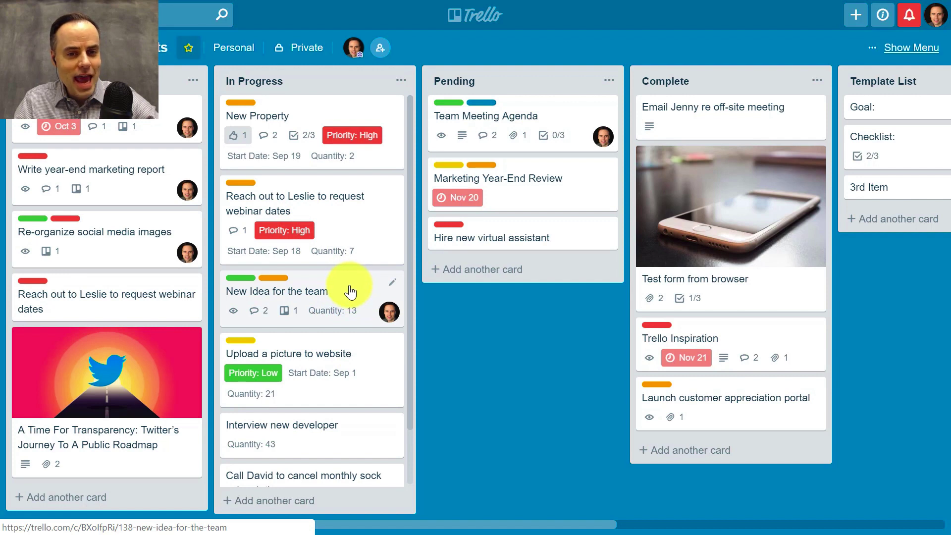
key("n")
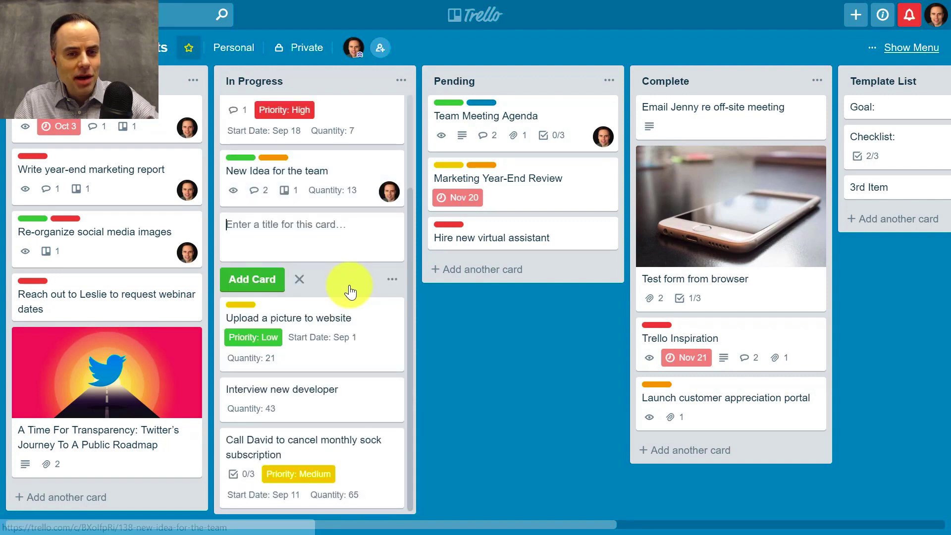
left_click(301, 282)
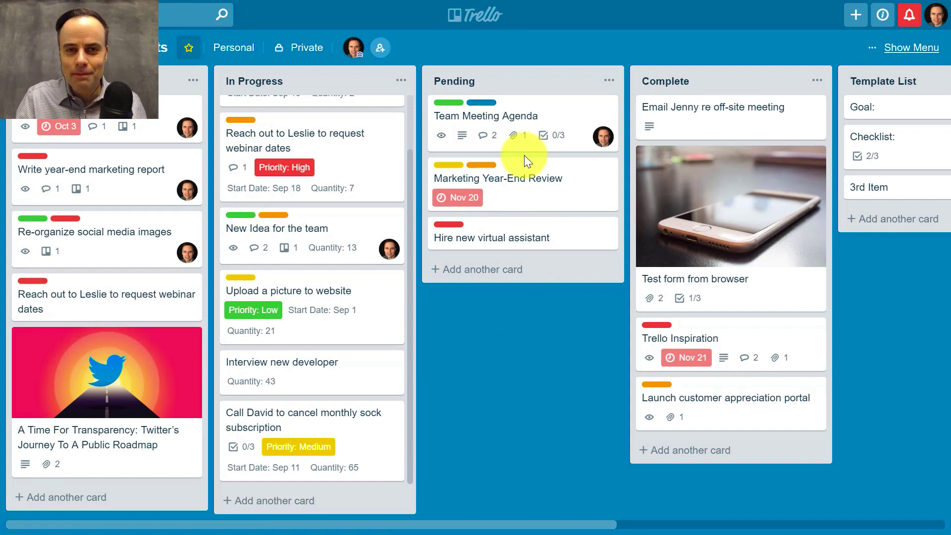
scroll(363, 290, "up", 2)
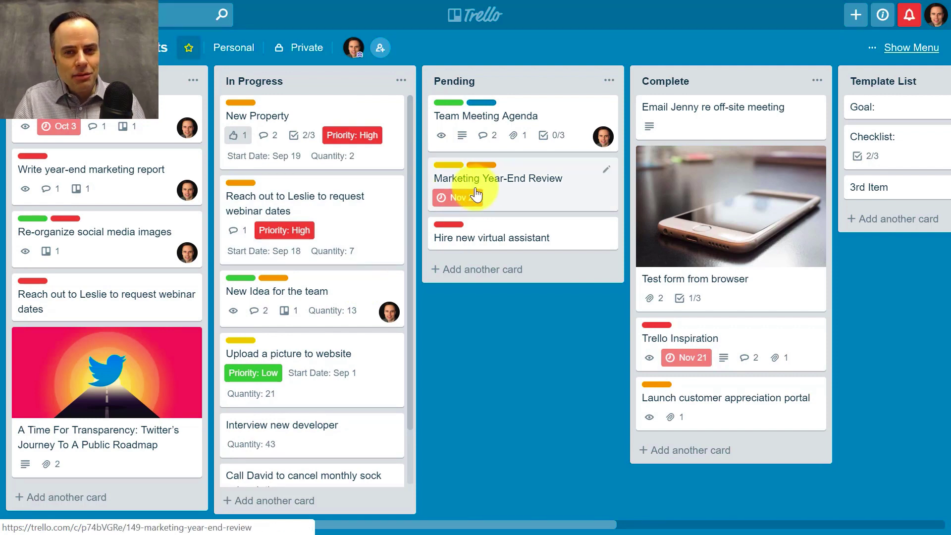
- View the due date calendar inside the Team Meeting Agenda card, and close the calendar and the card
left_click(558, 117)
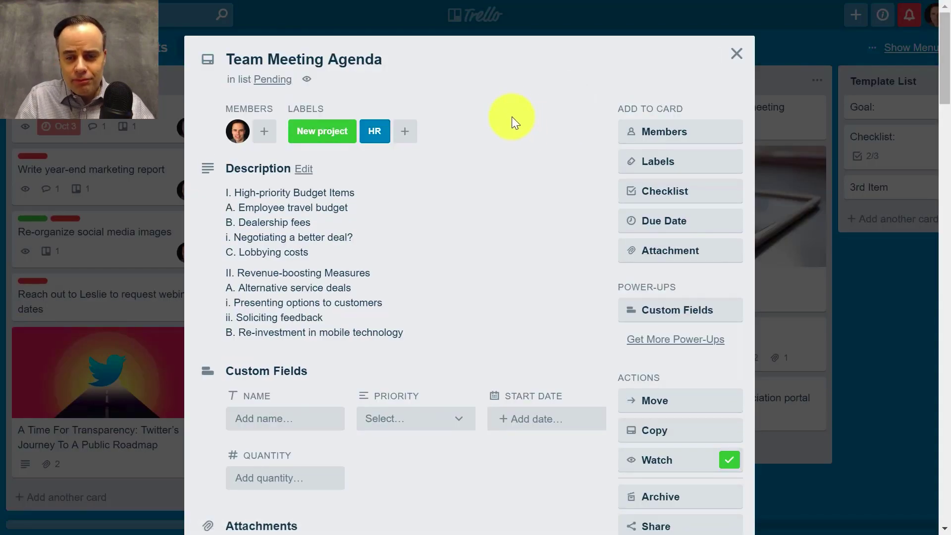
left_click(659, 231)
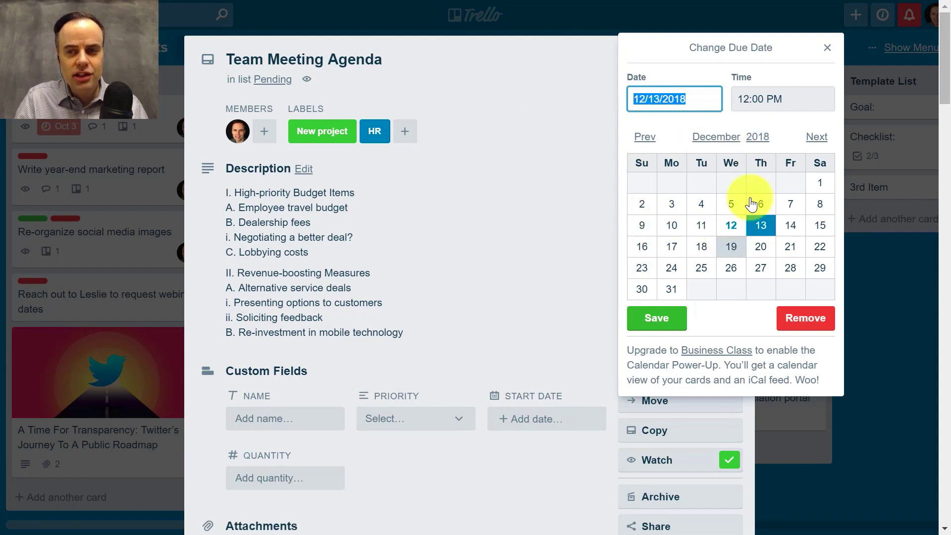
left_click(825, 50)
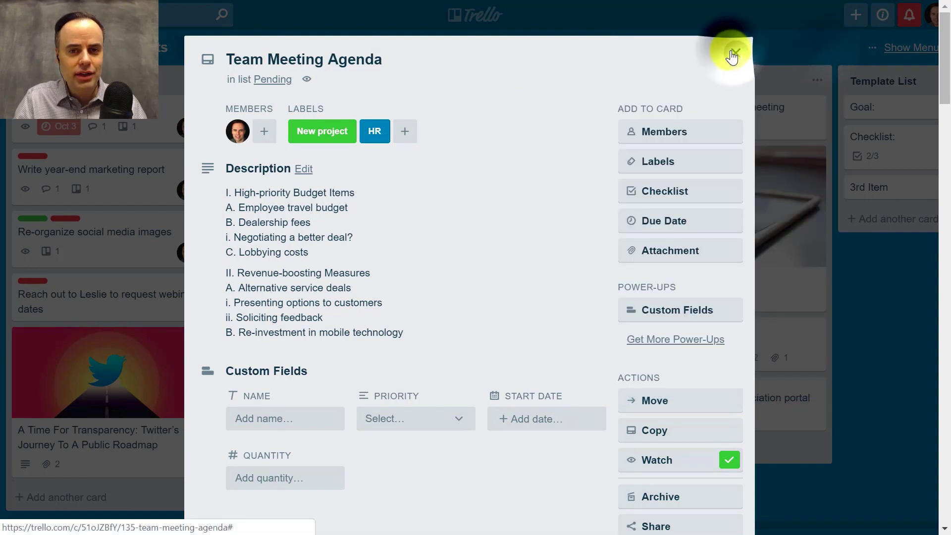
left_click(733, 53)
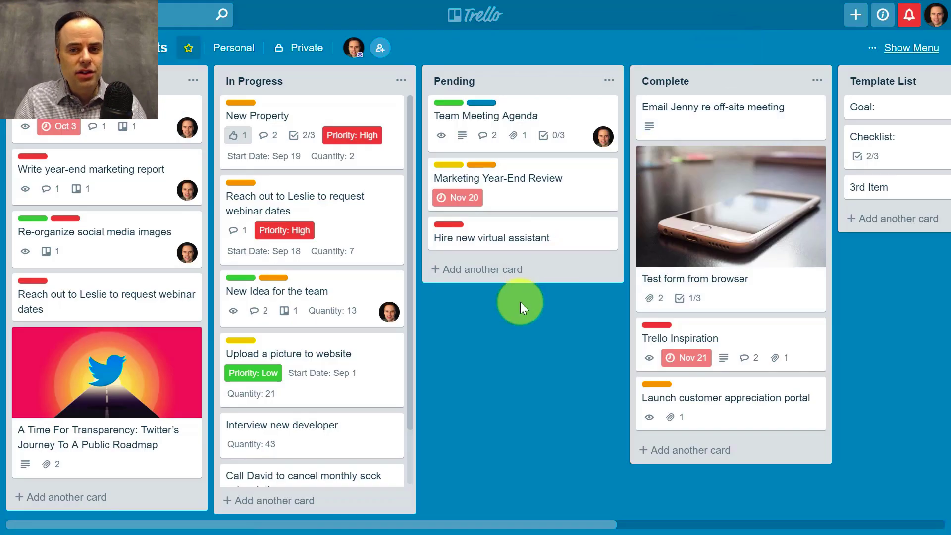
- View the quick edit options of Team Meeting Agenda and the due date calendar of Marketing Year-End Review, closing each
left_click(605, 106)
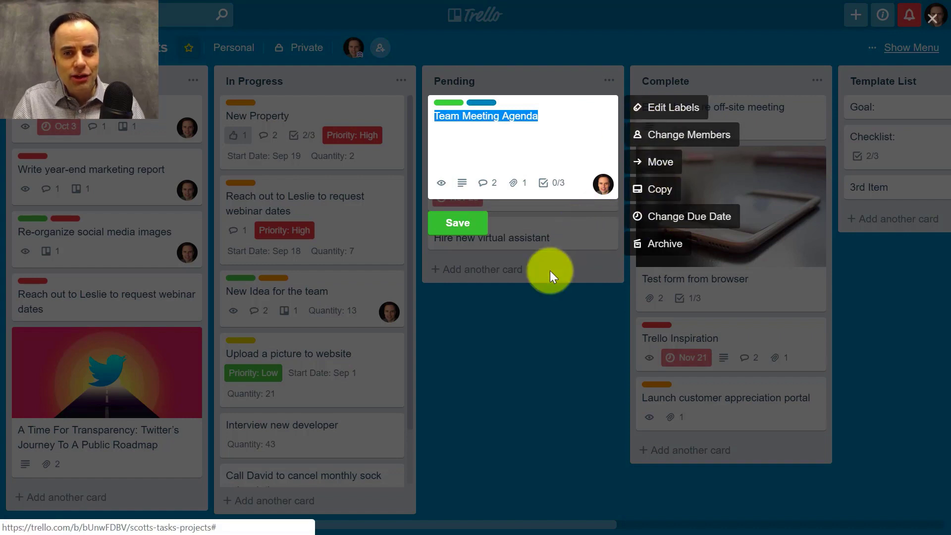
left_click(518, 334)
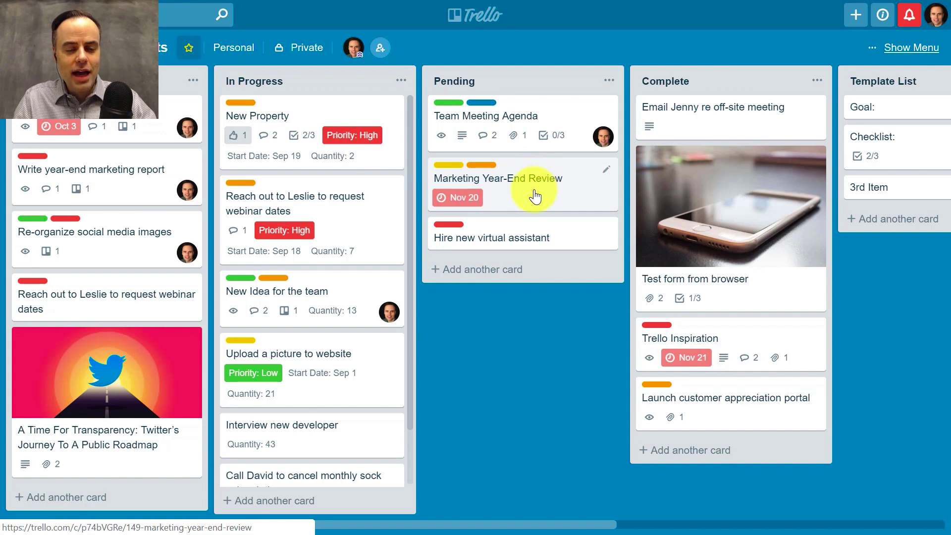
key("d")
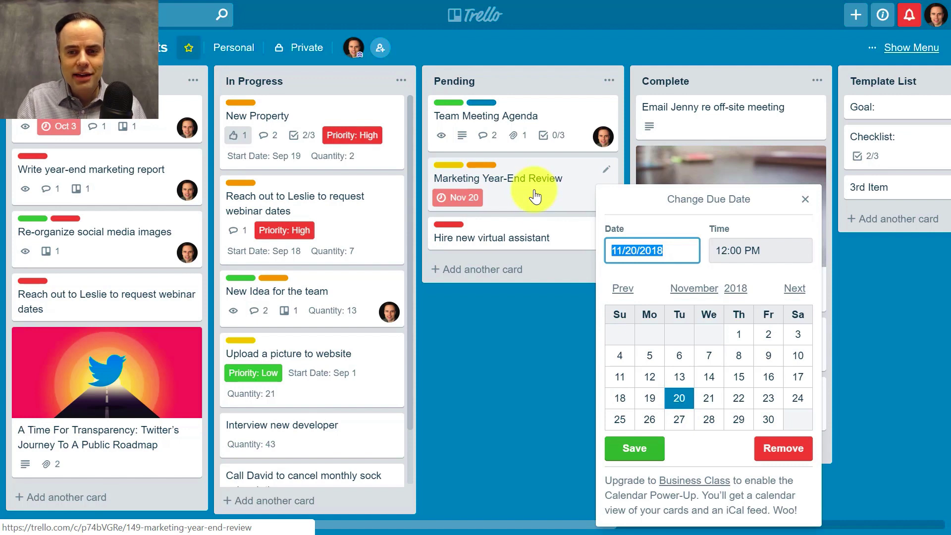
left_click(805, 199)
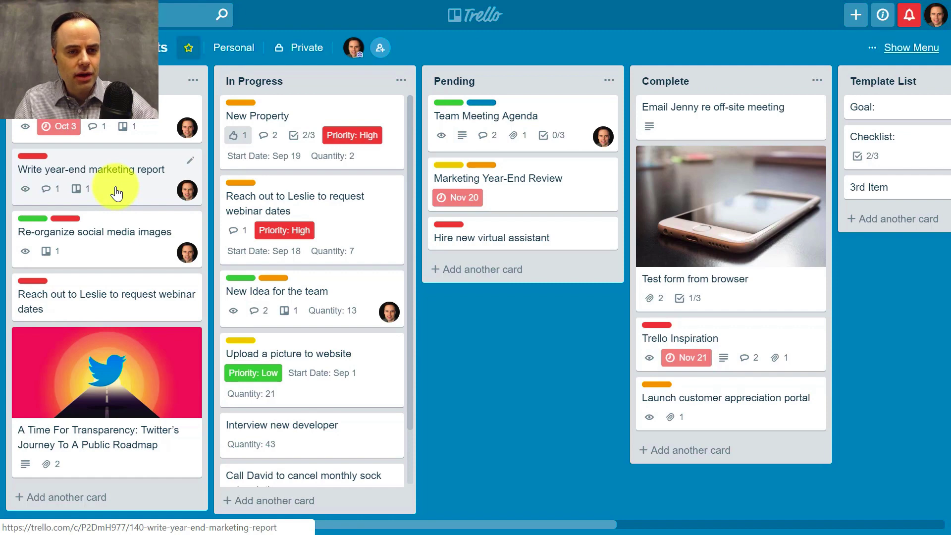
- Set the due date of the Write year-end marketing report card to 12/26/2018 and save it
key("d")
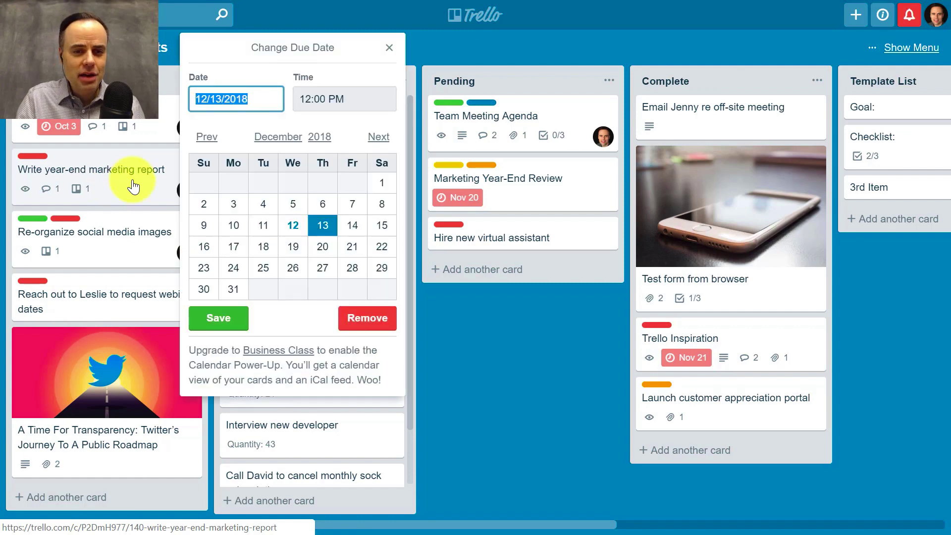
left_click(295, 269)
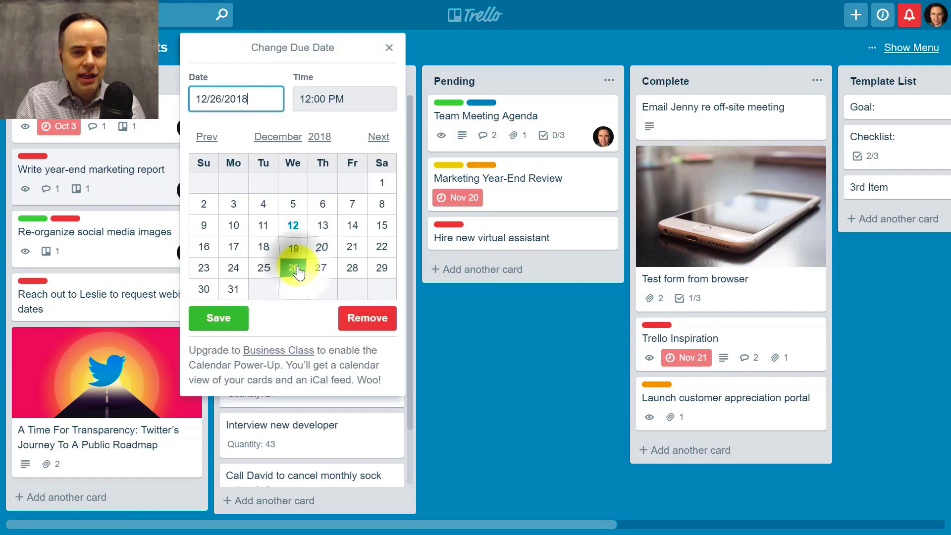
left_click(227, 321)
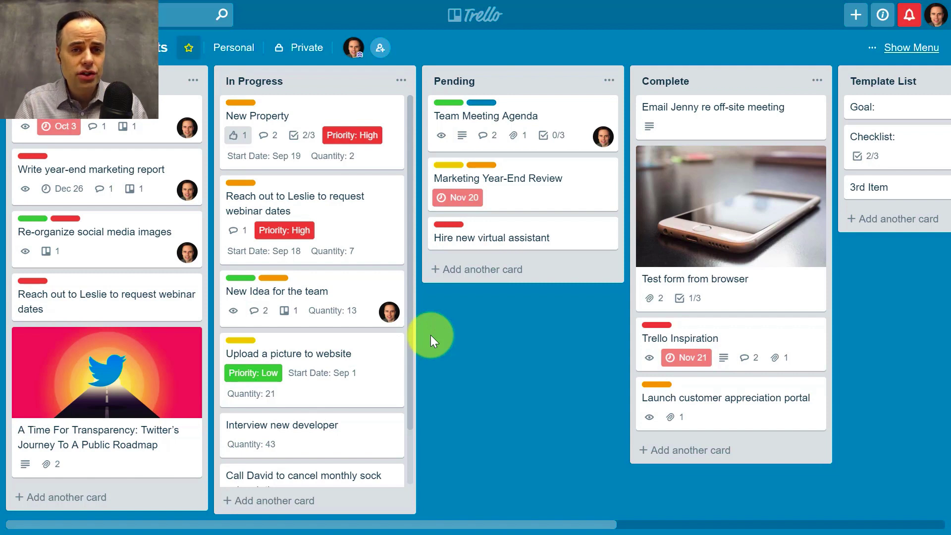
- Filter the board's cards by the listed member through the filter options, and clear the filter
left_click(908, 47)
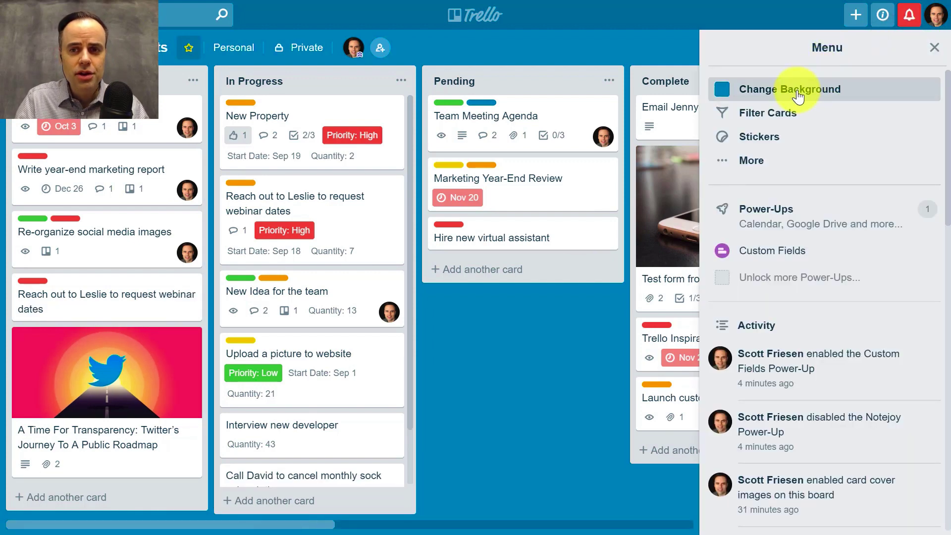
left_click(765, 113)
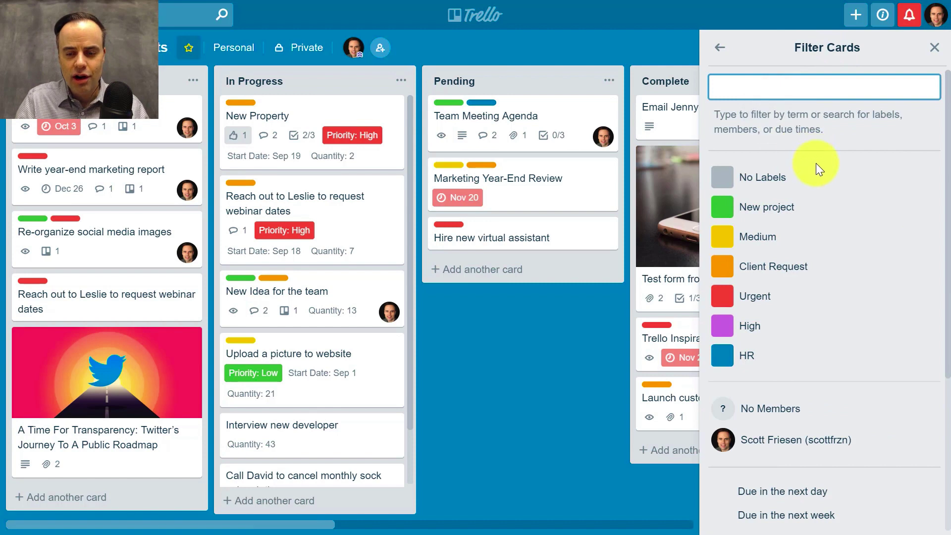
left_click(767, 446)
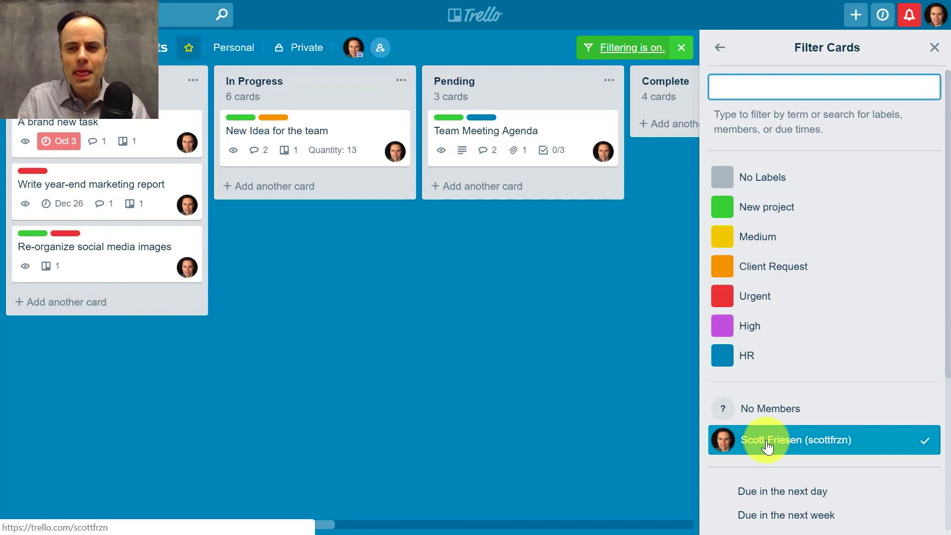
left_click(932, 49)
left_click(852, 47)
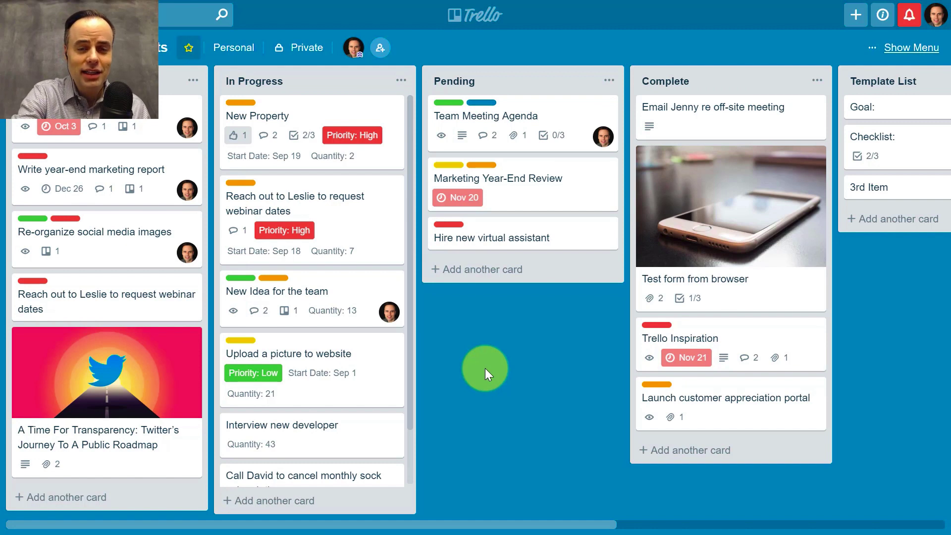
- Toggle the quick filter for your own assigned cards on and off repeatedly, and clear all filtering
key("q")
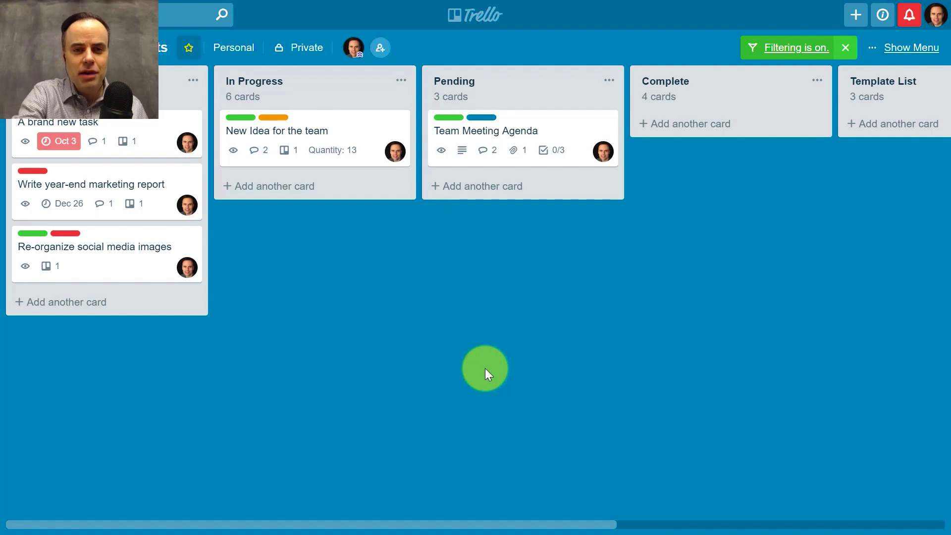
key("q")
key("q")
key("q")
key("q")
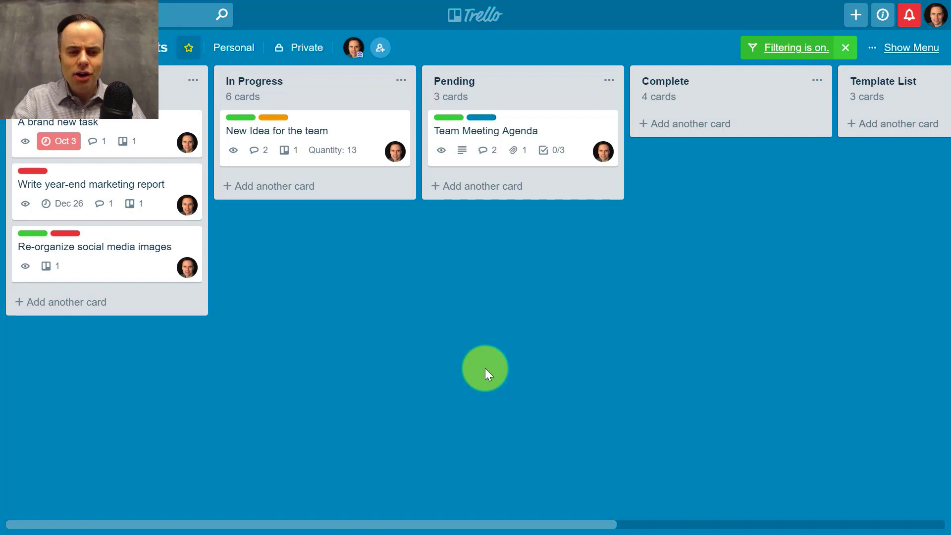
key("x")
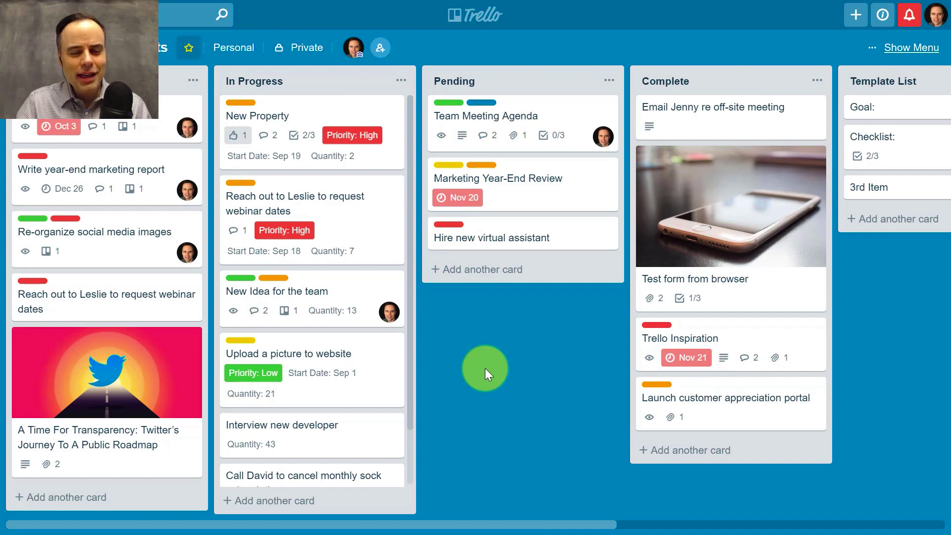
- View the members section inside the Team Meeting Agenda card and its quick edit options, closing each
left_click(559, 124)
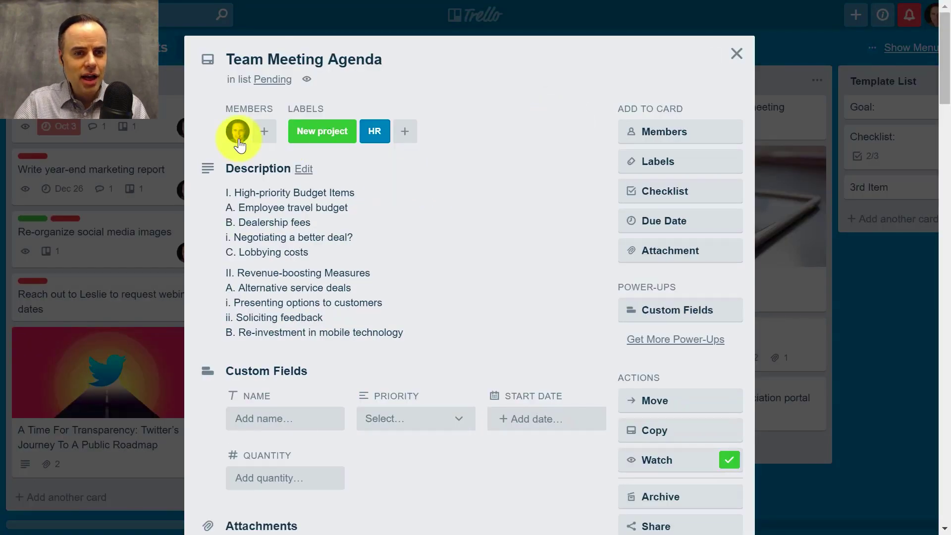
left_click(736, 54)
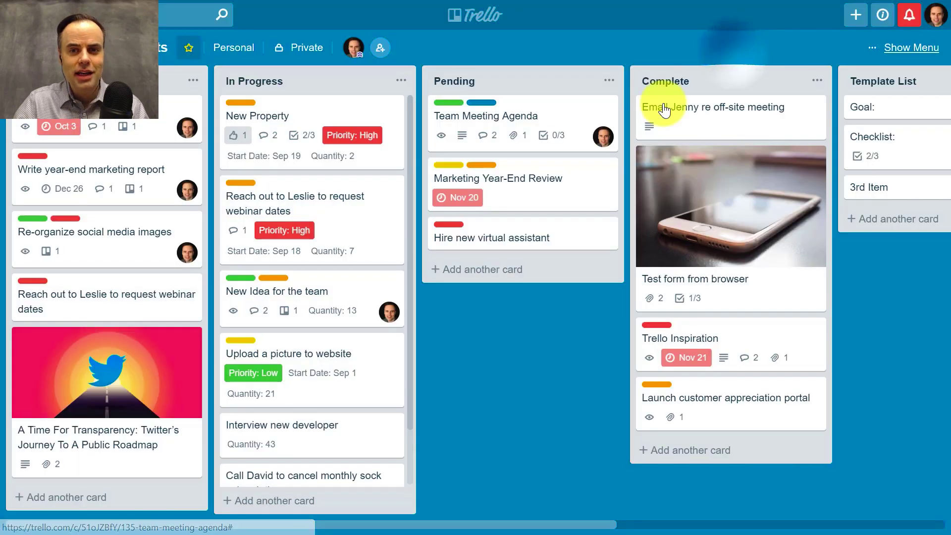
left_click(608, 110)
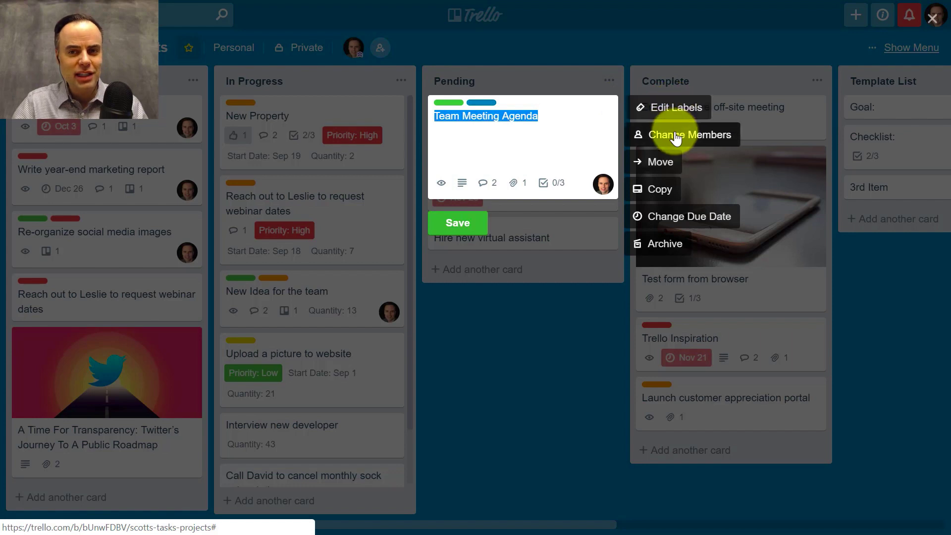
left_click(536, 324)
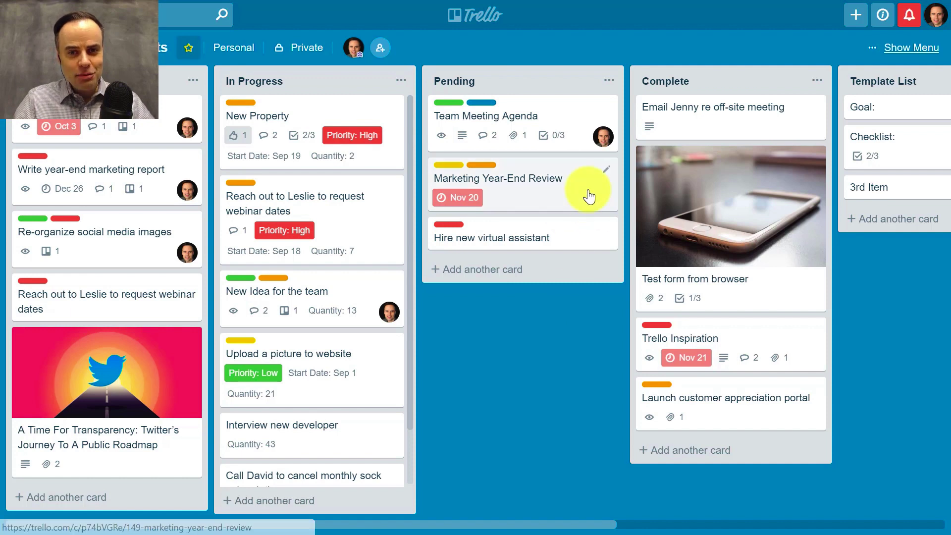
- Assign yourself to the Marketing Year-End Review card and remove the assignment again
key("space")
key("space")
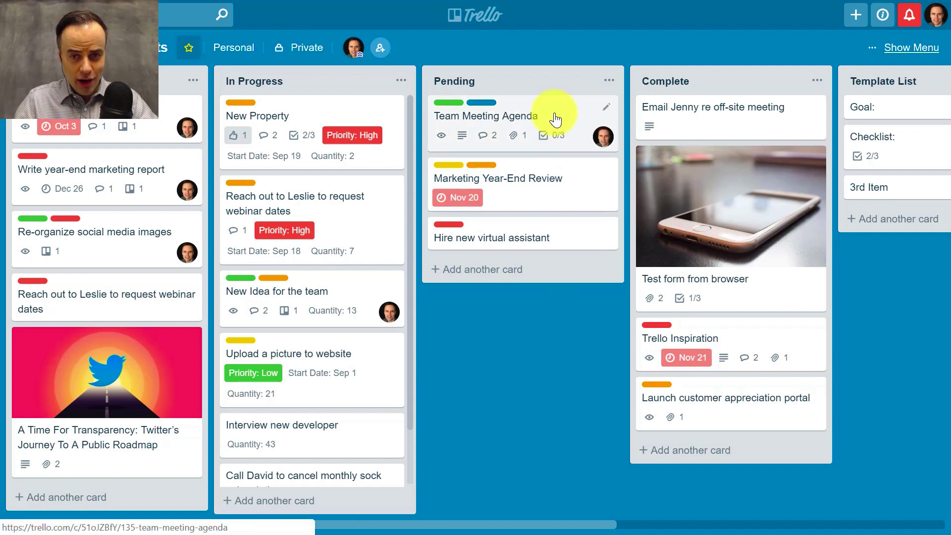
- Assign yourself to all four cards in the Complete list and remove the assignments again
key("space")
key("space")
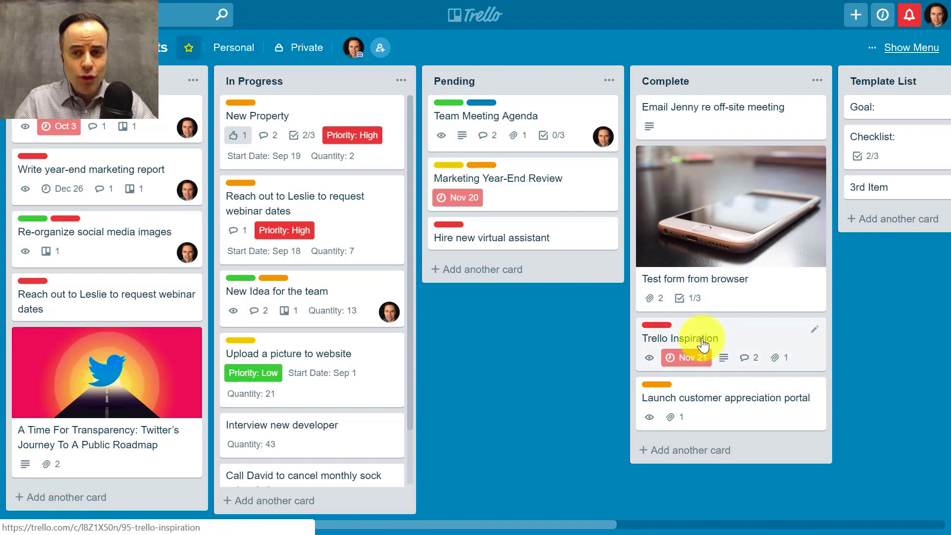
key("space")
key("space")
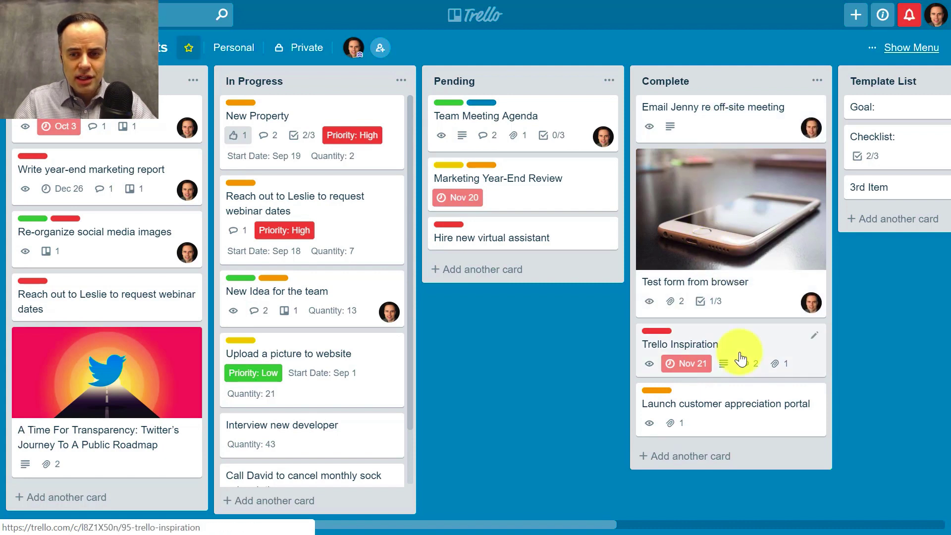
key("space")
key("space")
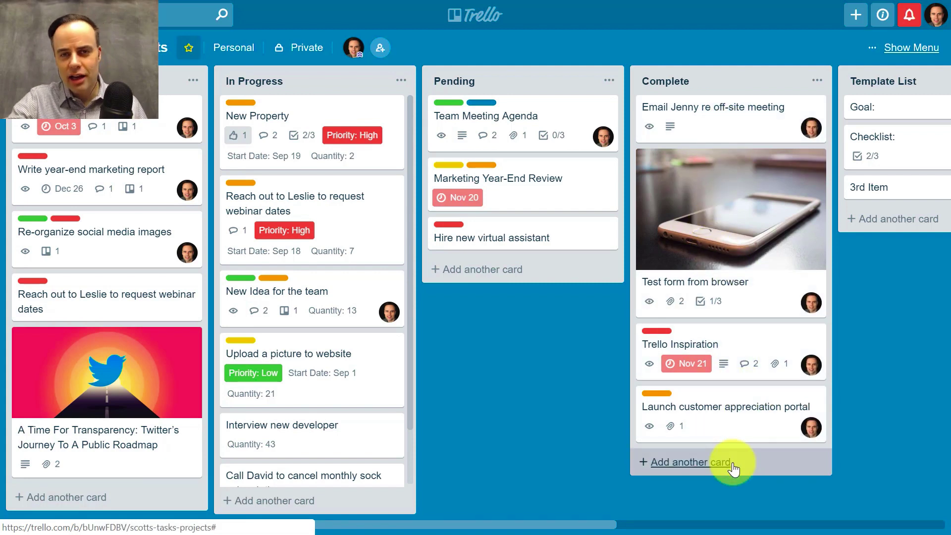
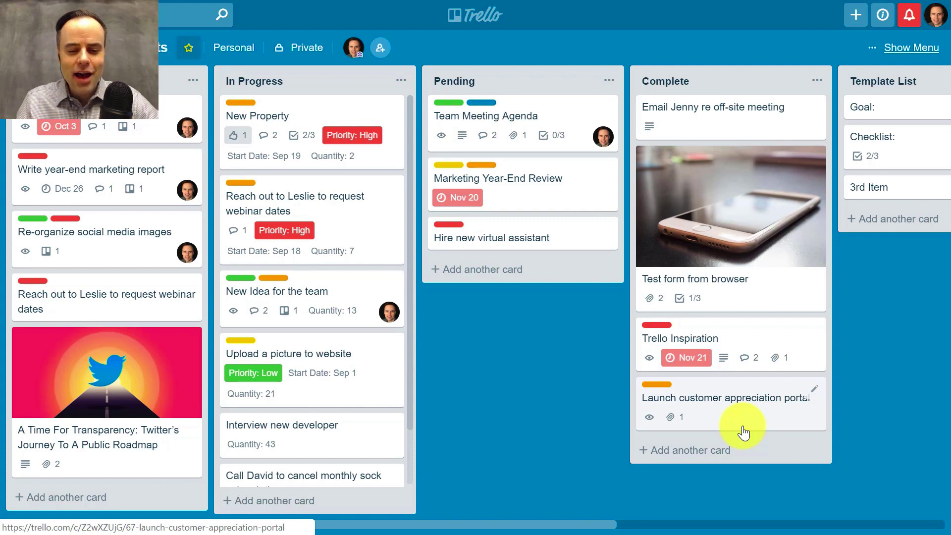
- View the card filter options and the keyboard shortcuts overview, closing each
key("f")
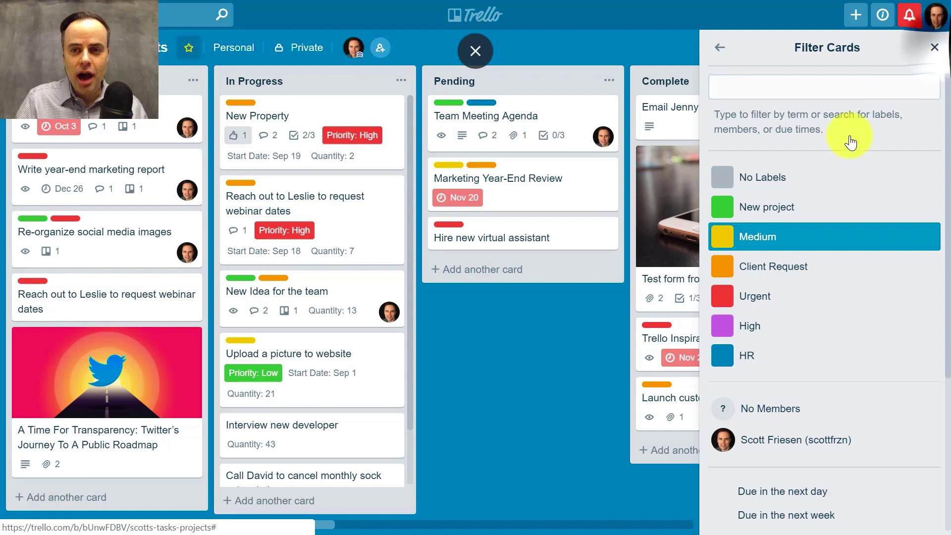
key("Escape")
key("shift+slash")
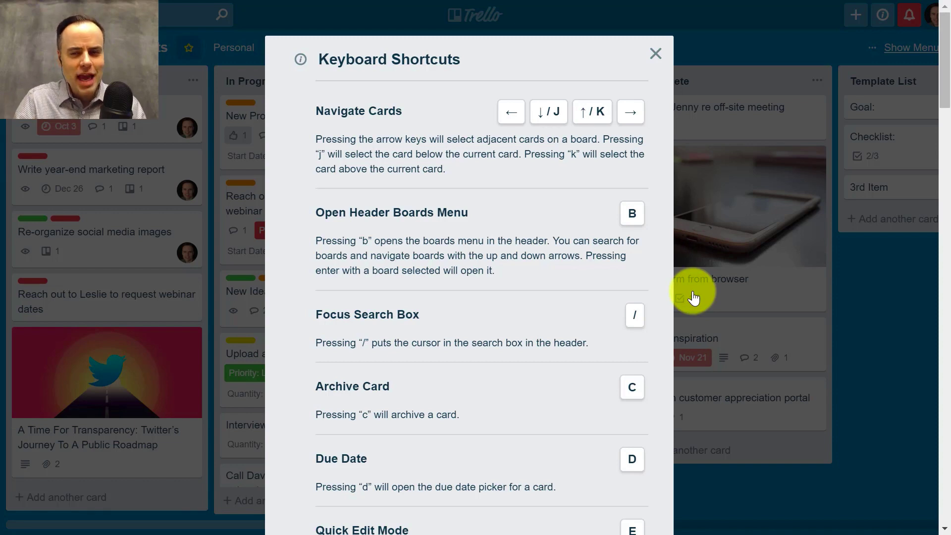
left_click(655, 54)
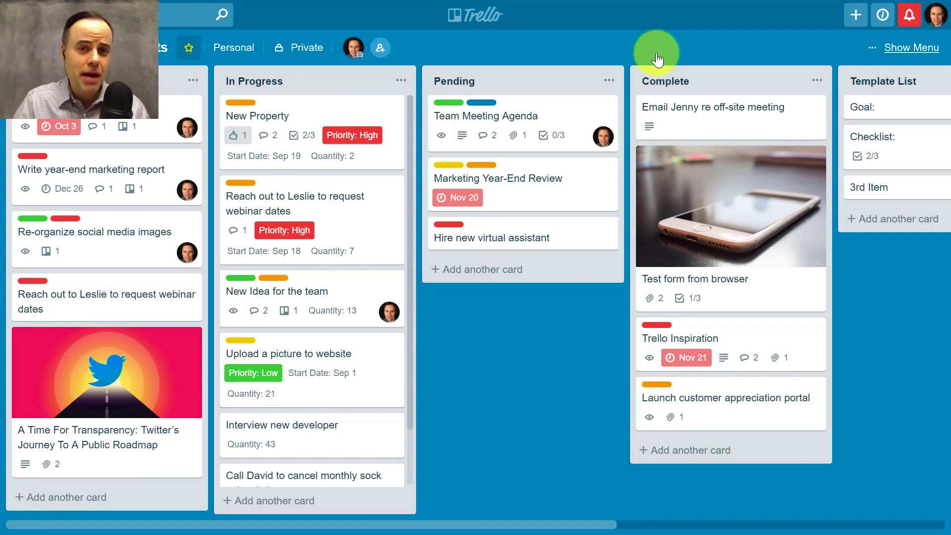
- View the board's enabled Power-Ups and return to the board
left_click(911, 48)
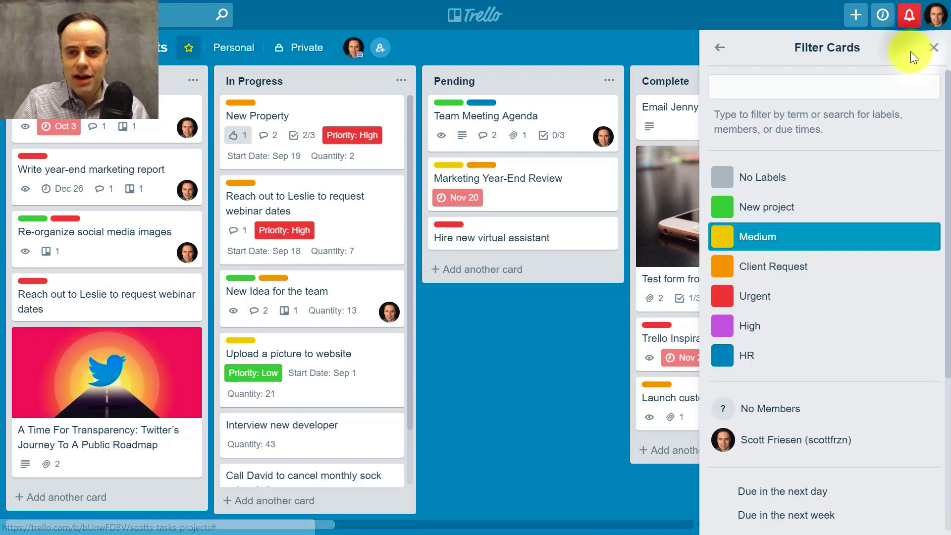
left_click(721, 49)
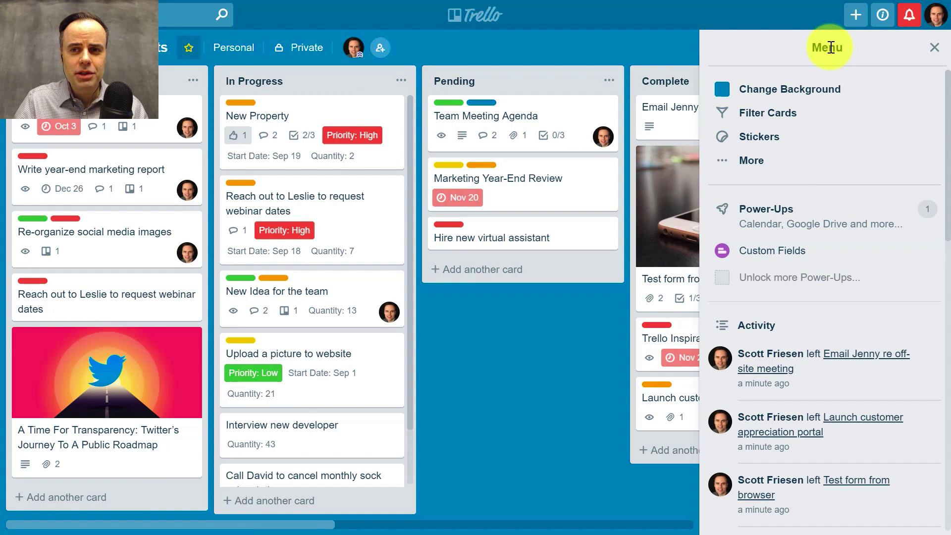
left_click(784, 217)
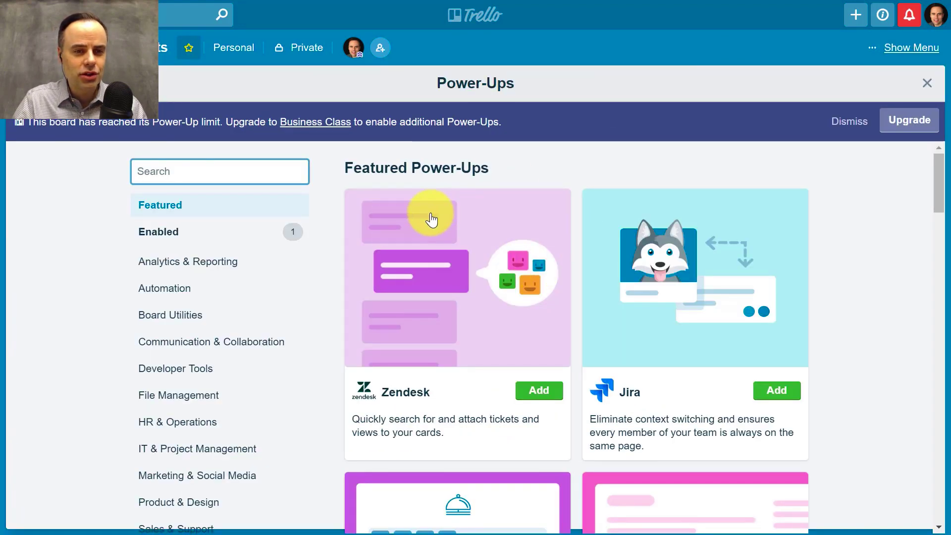
left_click(195, 240)
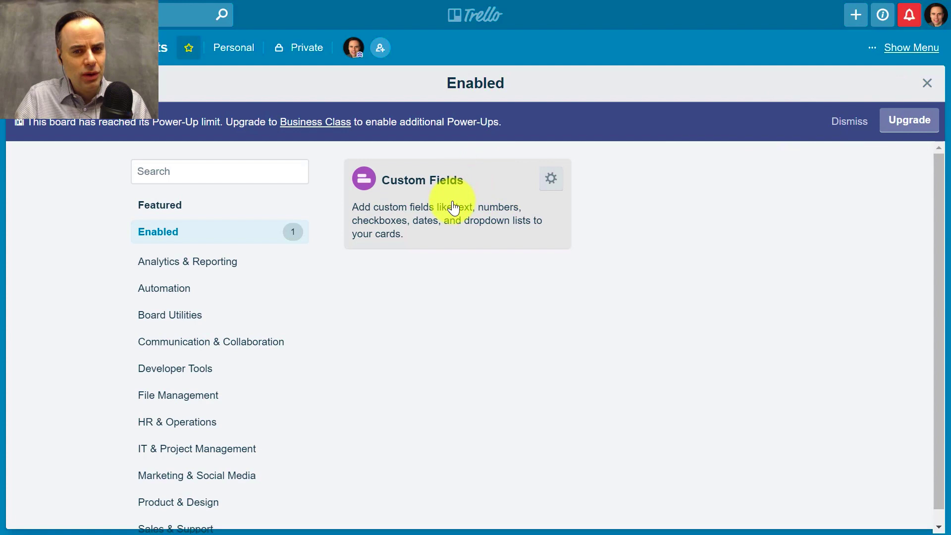
left_click(927, 85)
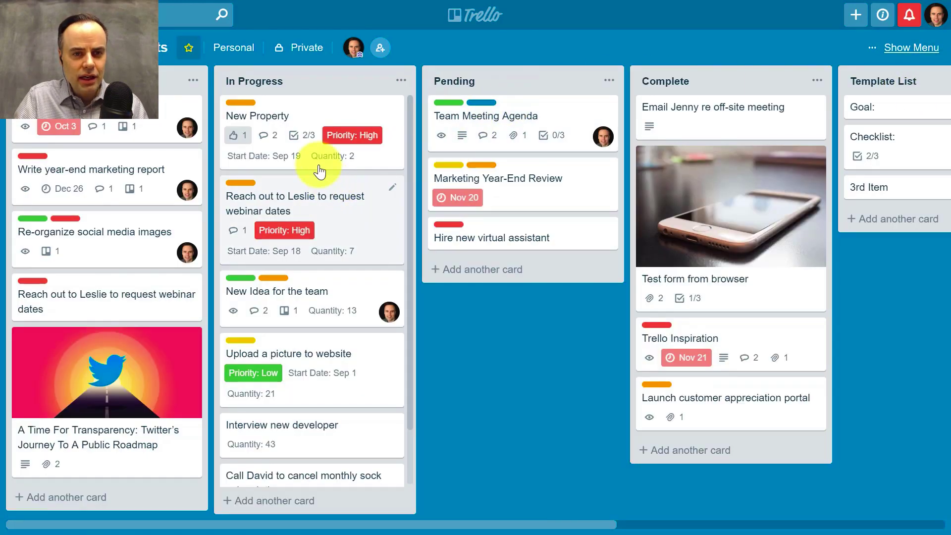
- Set the Priority field of the New Property card to Medium and view the card's custom field options
left_click(324, 118)
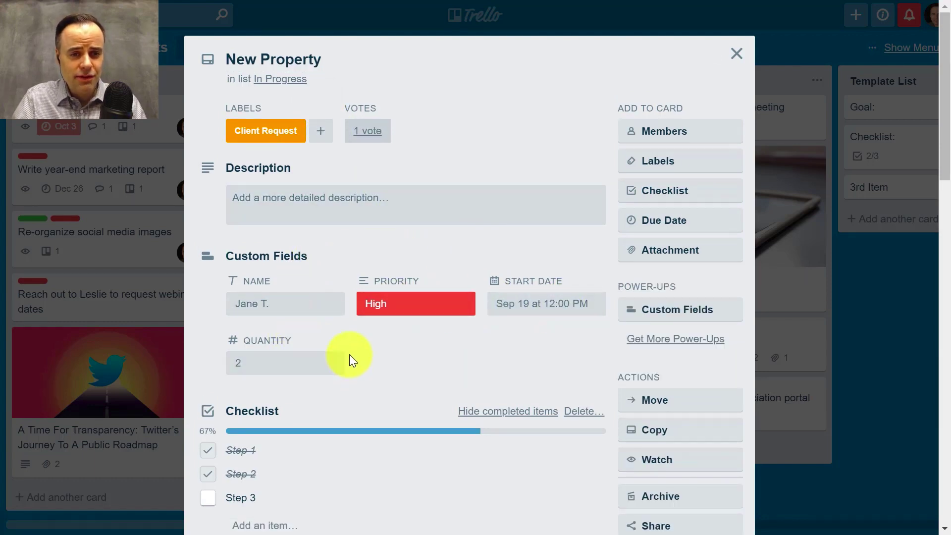
left_click(415, 304)
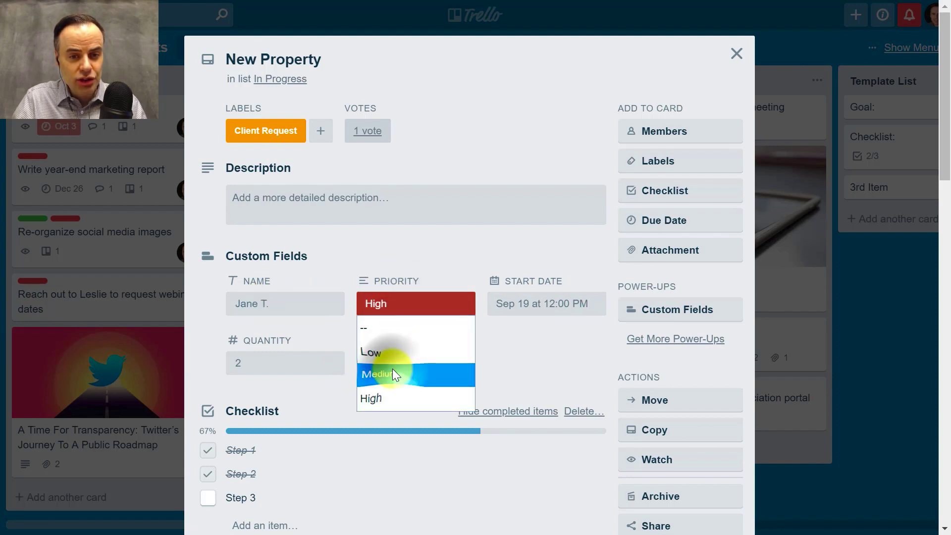
left_click(407, 307)
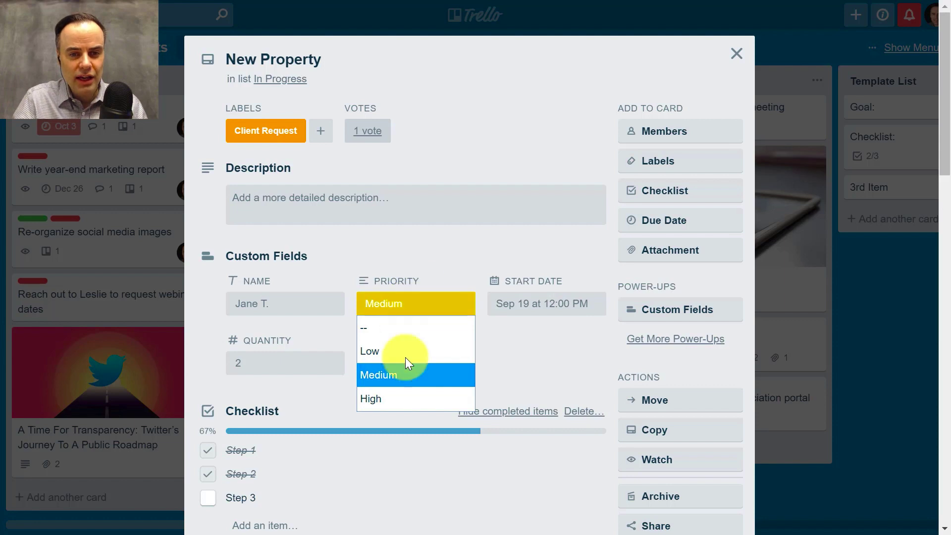
left_click(426, 253)
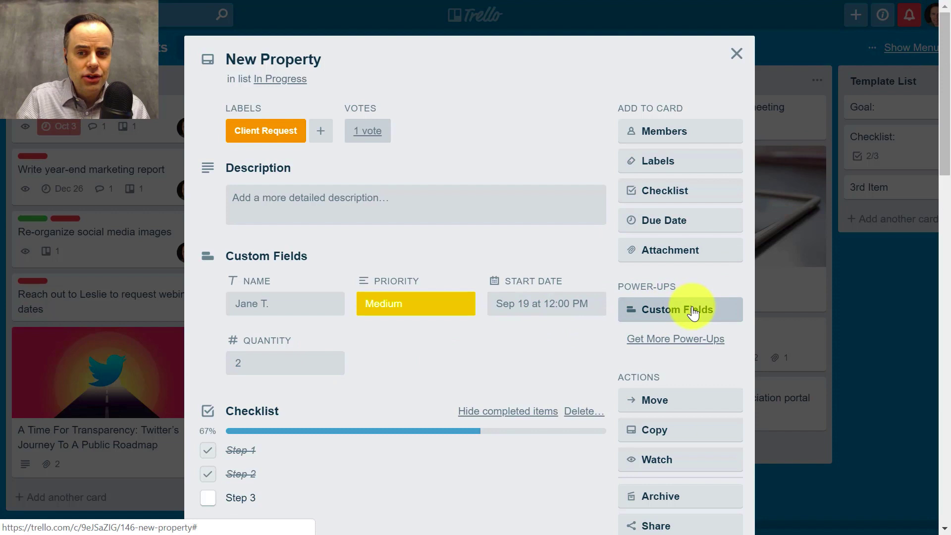
left_click(668, 314)
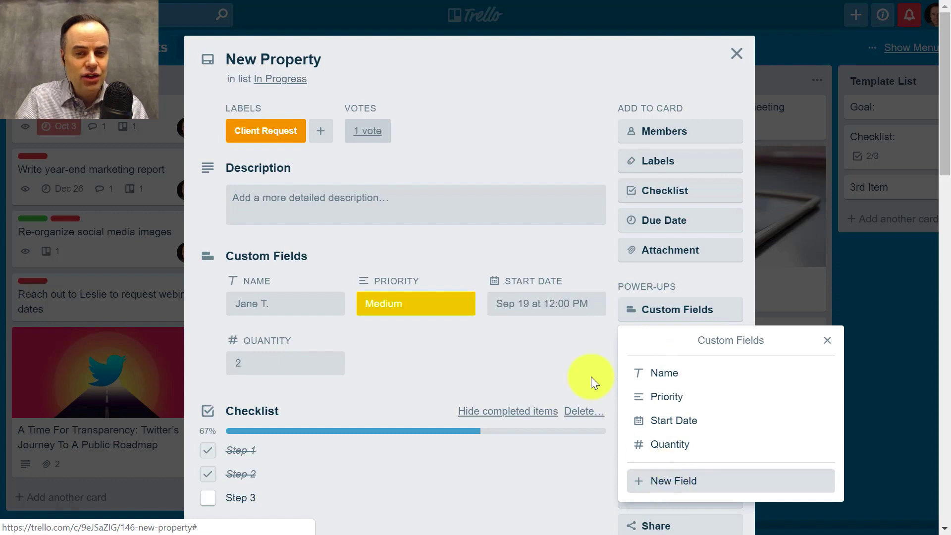
left_click(572, 348)
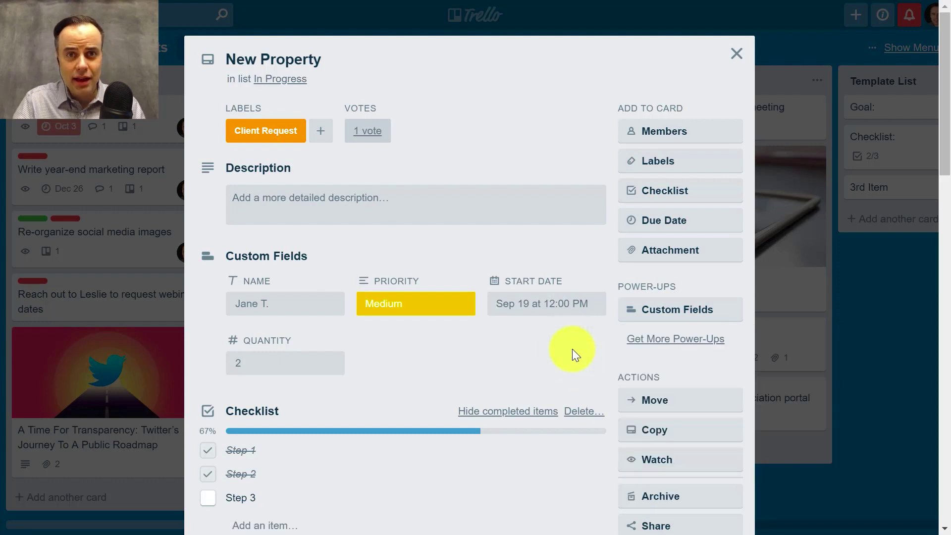
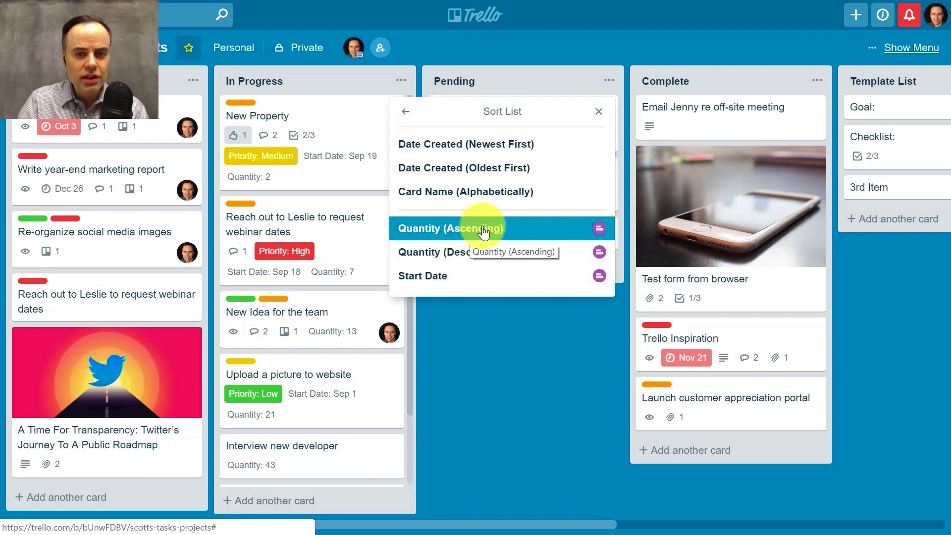
- Sort the In Progress list by Quantity (Descending)
left_click(456, 256)
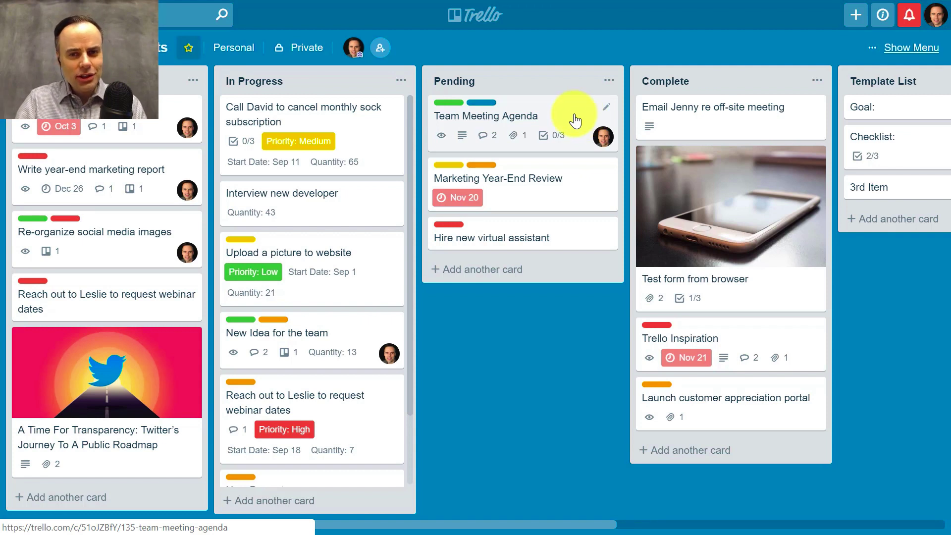
- View the label choices of the Team Meeting Agenda card in quick edit and in the opened card, closing each
left_click(607, 111)
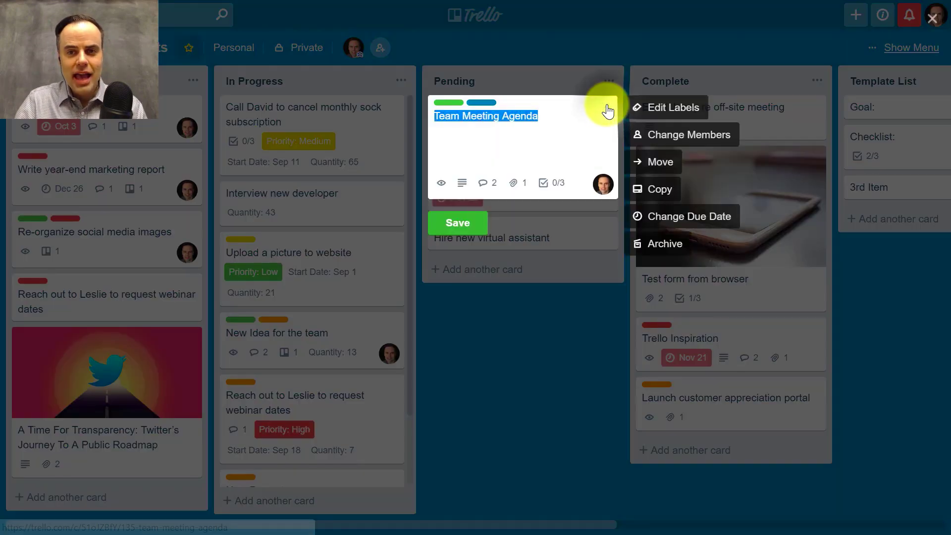
left_click(661, 107)
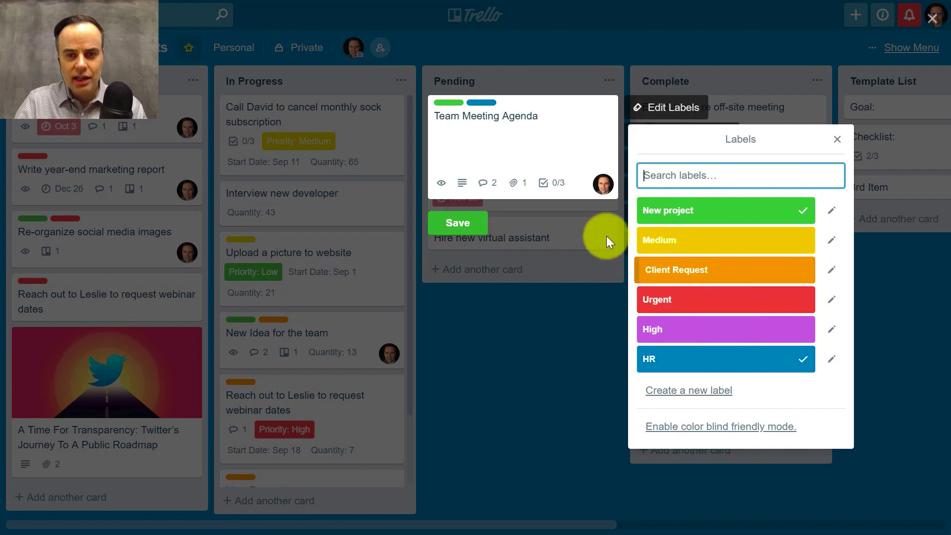
left_click(480, 230)
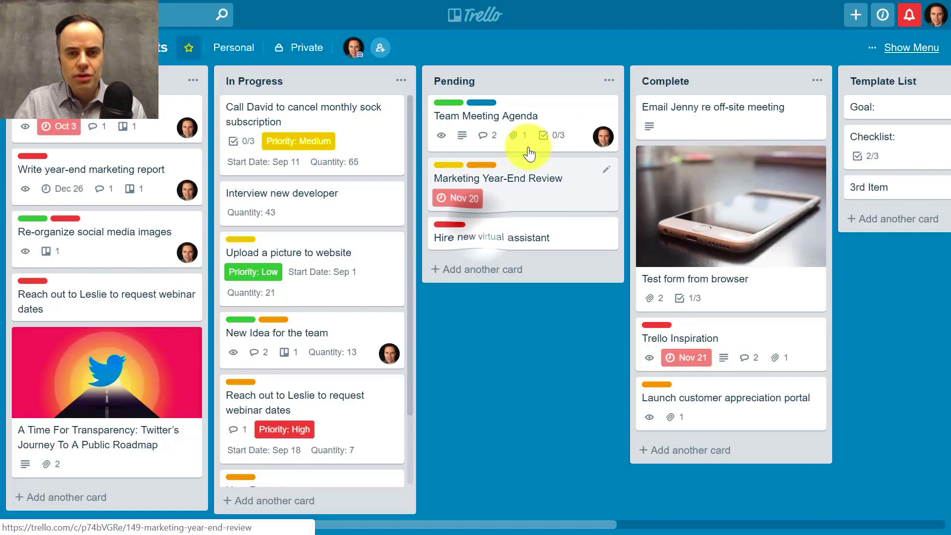
left_click(570, 107)
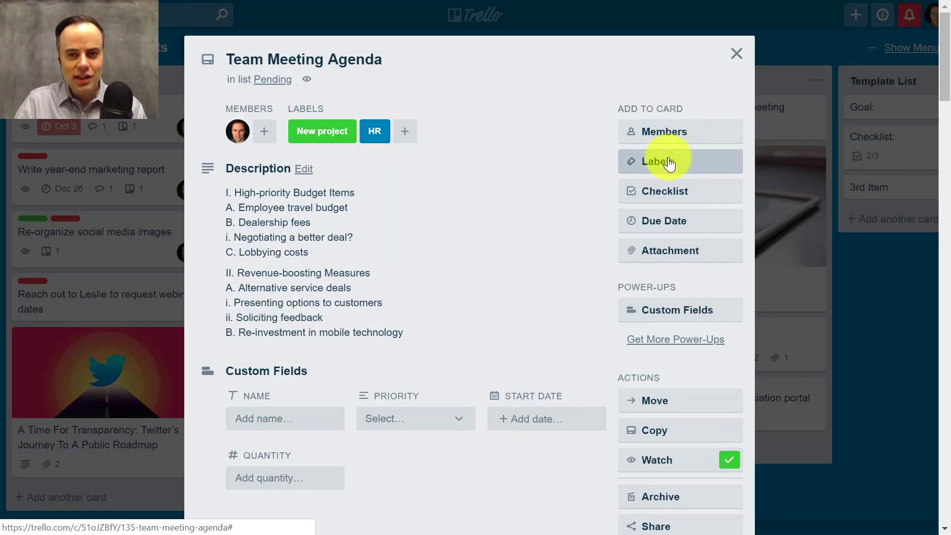
left_click(667, 161)
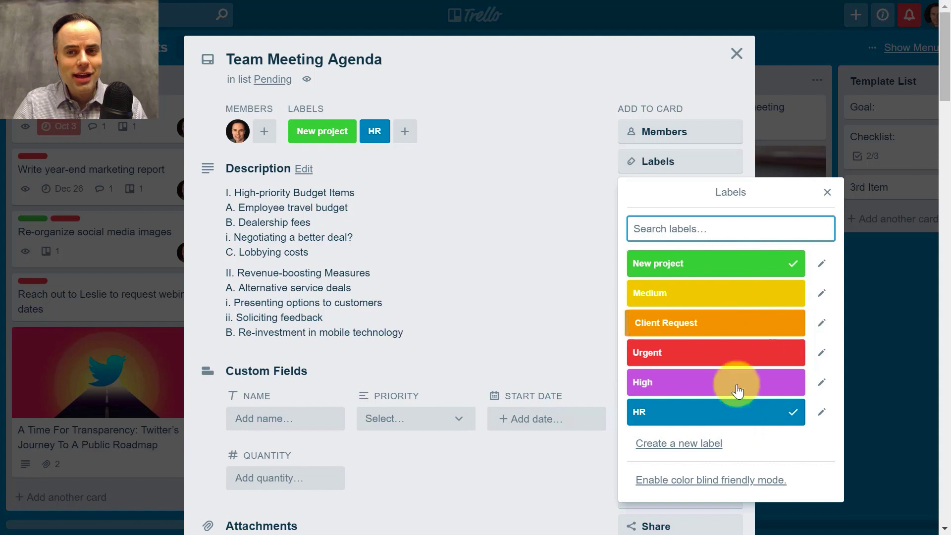
left_click(827, 192)
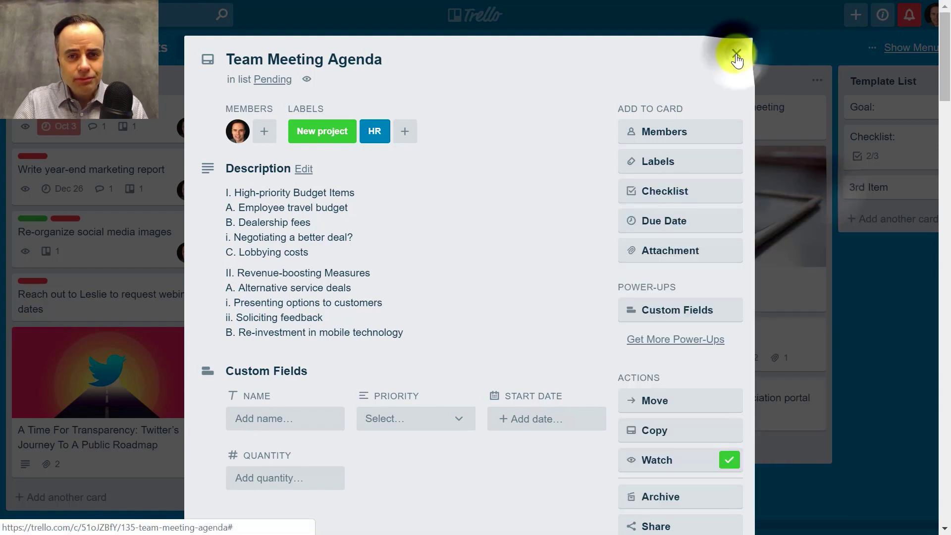
left_click(736, 53)
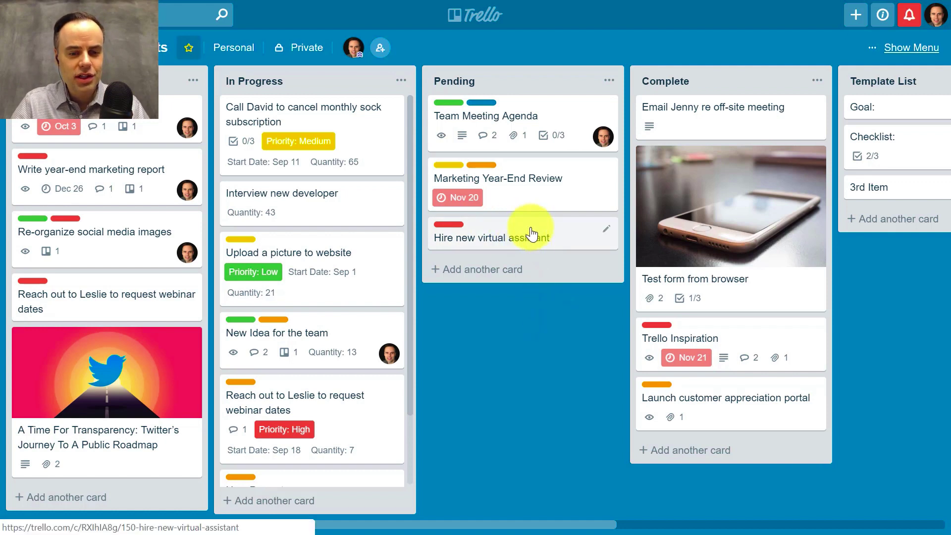
- On the Hire new virtual assistant card, add the New project, Medium, High and HR labels and remove Urgent
key("1")
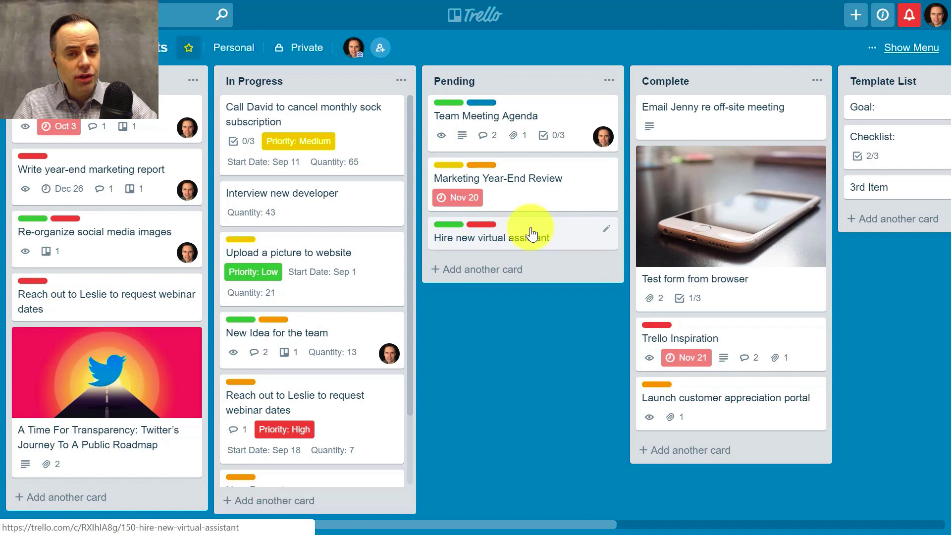
key("1")
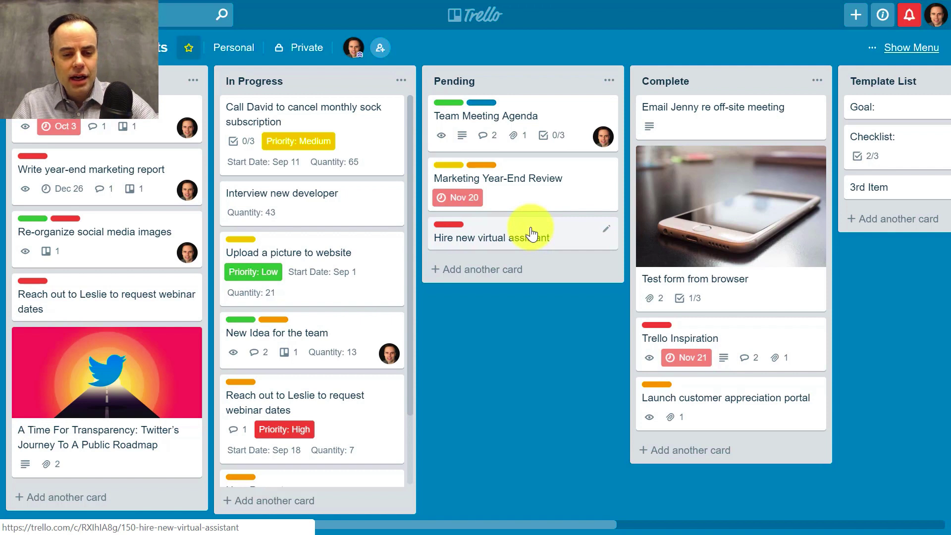
key("1")
key("4")
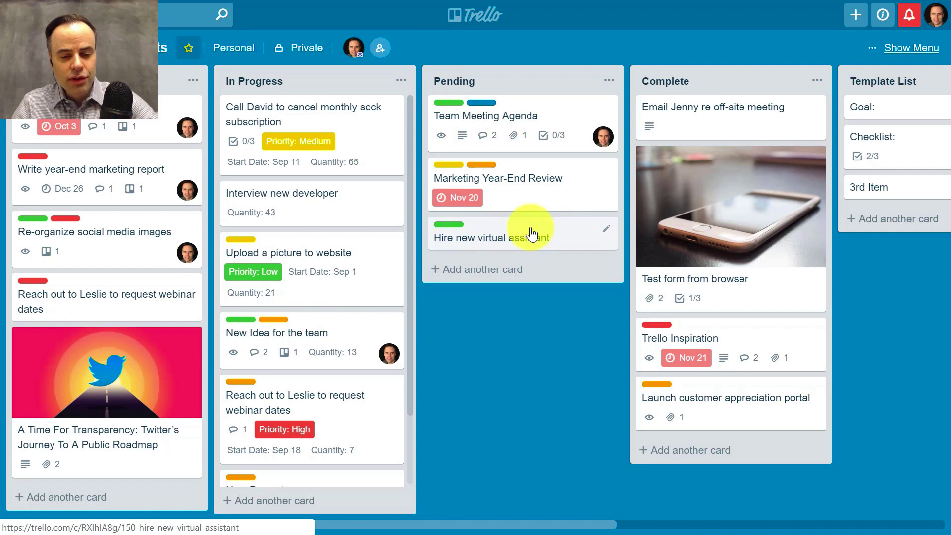
key("2")
key("5")
key("6")
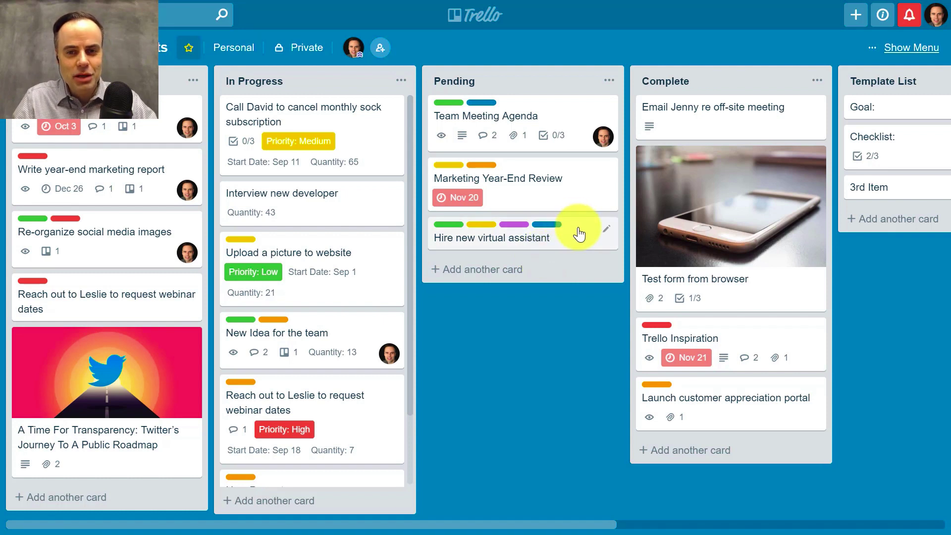
- Switch the Hire new virtual assistant card's labels to only Client Request and Urgent
key("1")
key("2")
key("3")
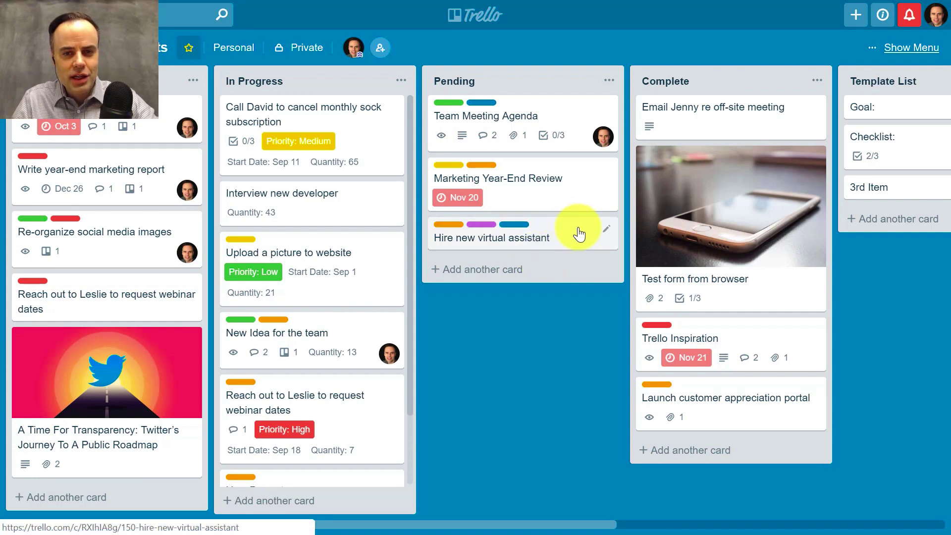
key("4")
key("5")
key("6")
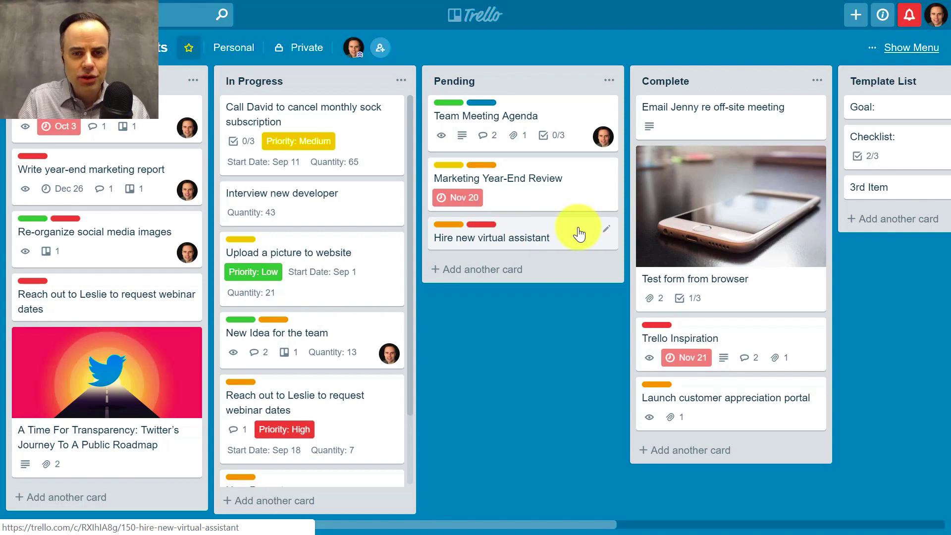
- View the label choices in the quick edit of the Hire new virtual assistant card and close them
left_click(605, 230)
left_click(662, 233)
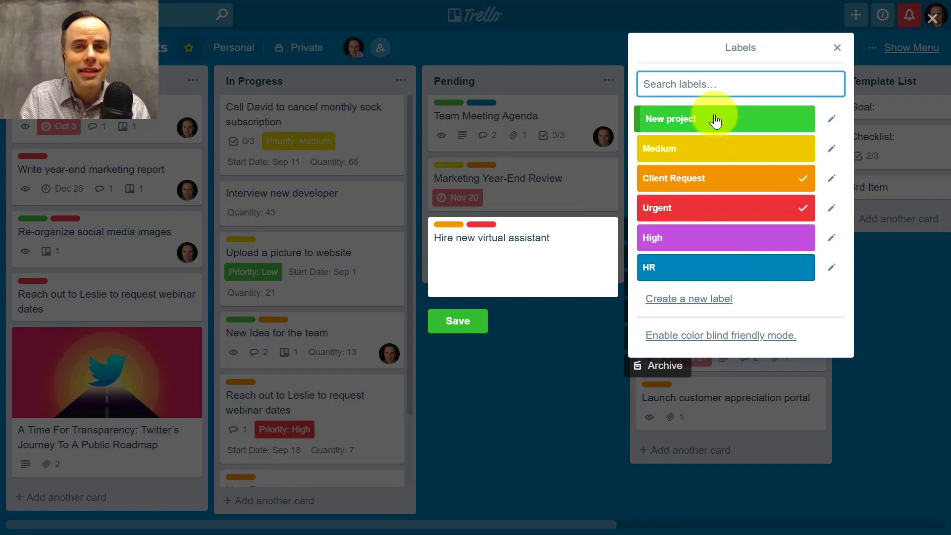
left_click(837, 47)
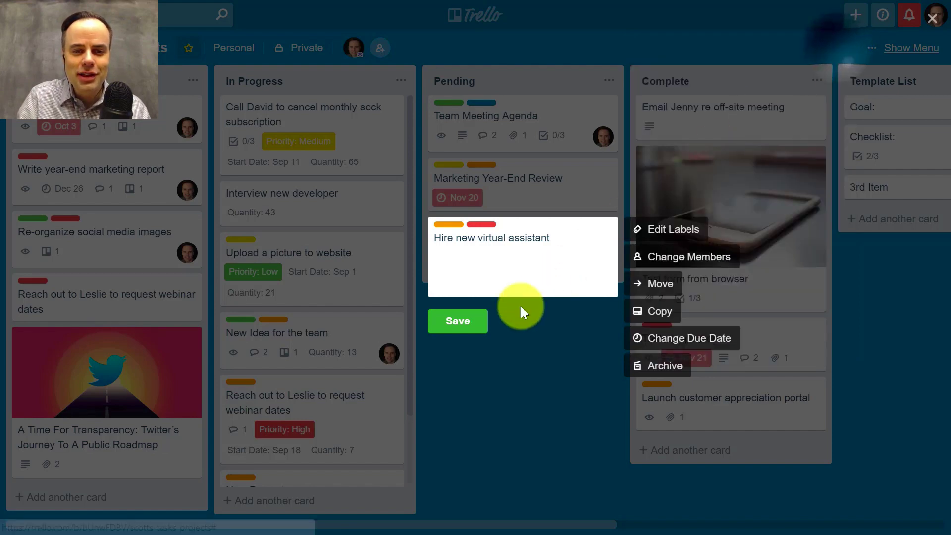
- Close the quick edit of the Hire new virtual assistant card, then show the label names on all board cards and collapse them again
left_click(469, 324)
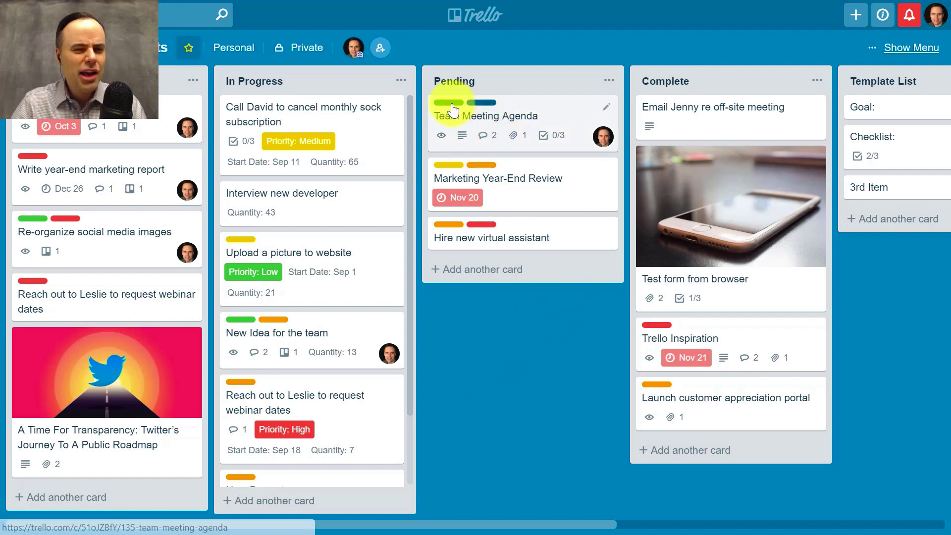
mouse_move(449, 110)
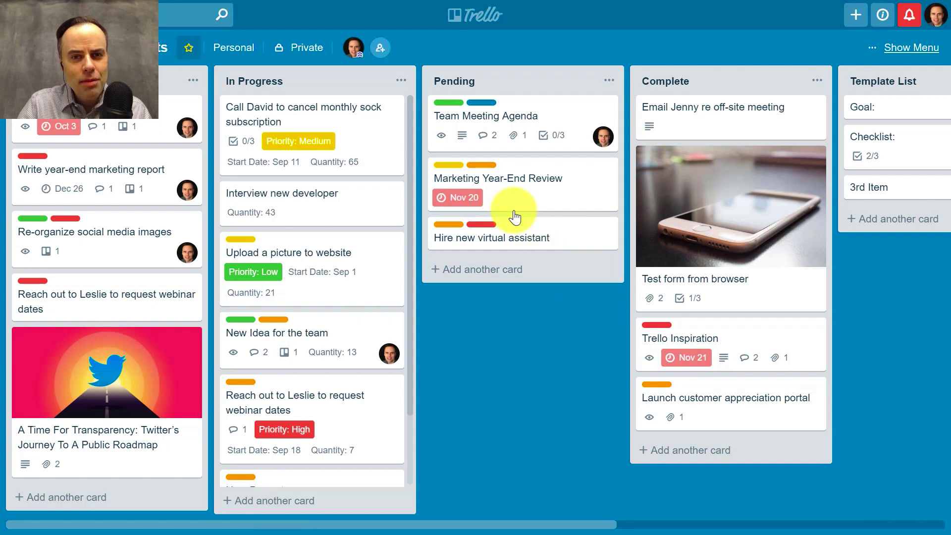
left_click(453, 106)
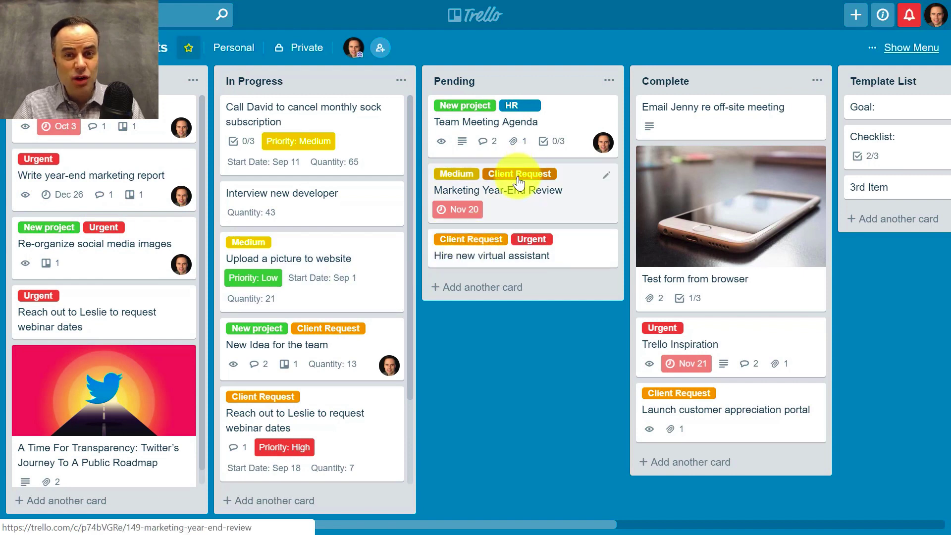
left_click(525, 367)
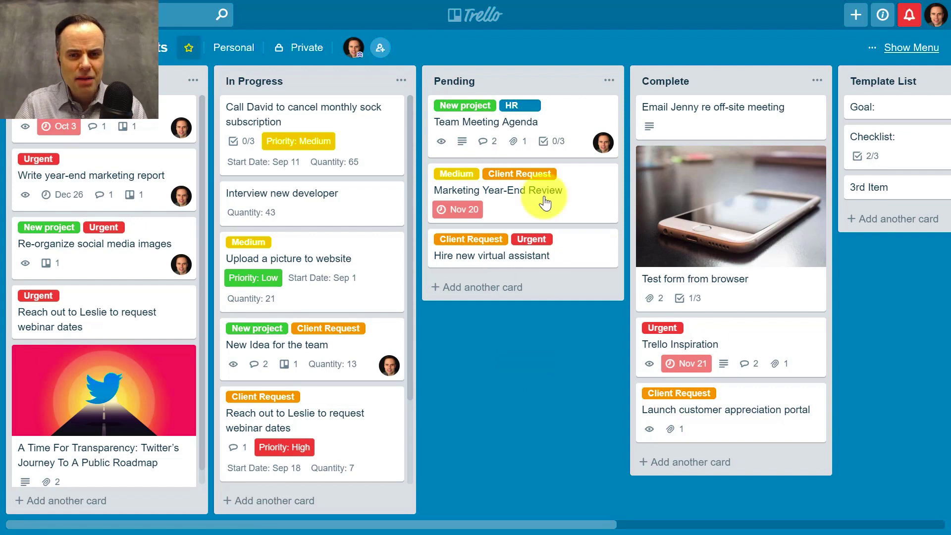
left_click(470, 108)
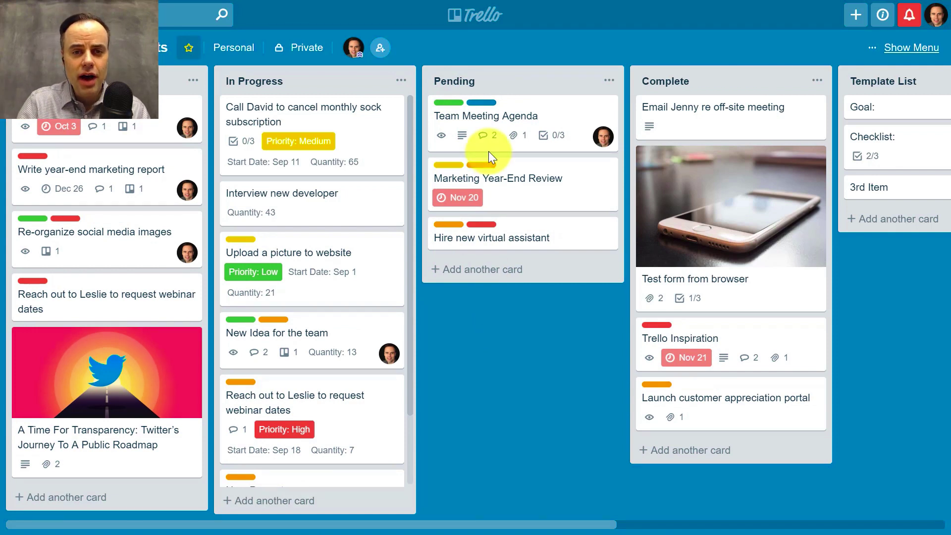
left_click(468, 103)
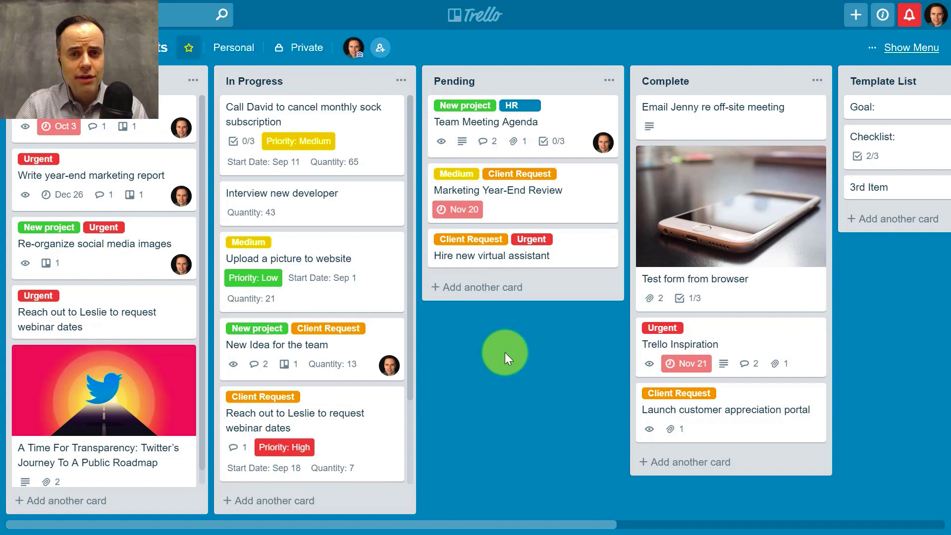
left_click_drag(472, 124, 485, 392)
key("semicolon")
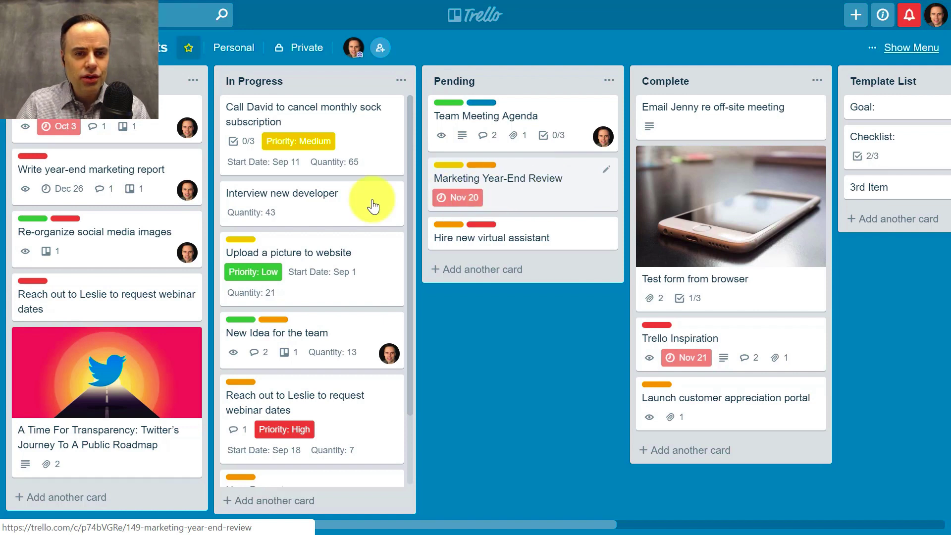
- Attach the Trello card Marketing Year-End Review to the Write year-end marketing report card, finding it by searching for "marketing"
left_click(146, 168)
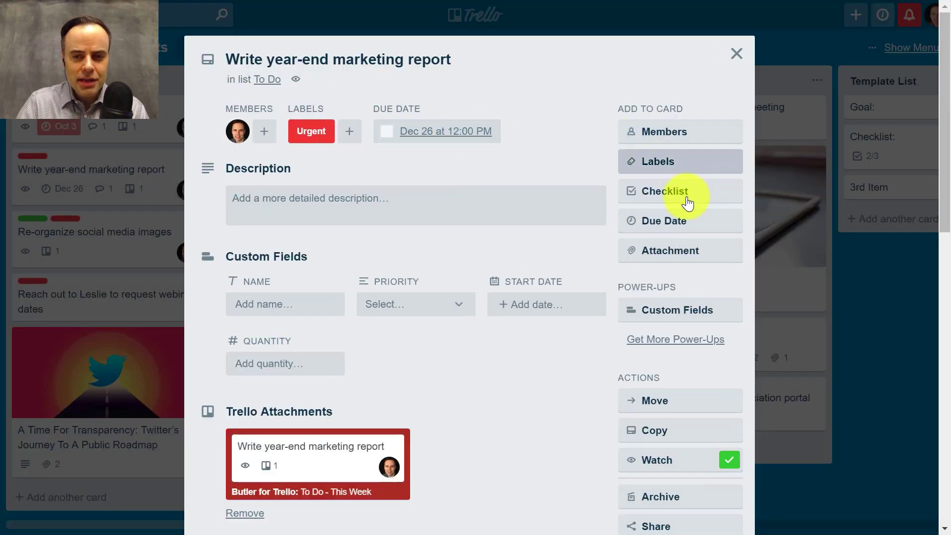
left_click(711, 254)
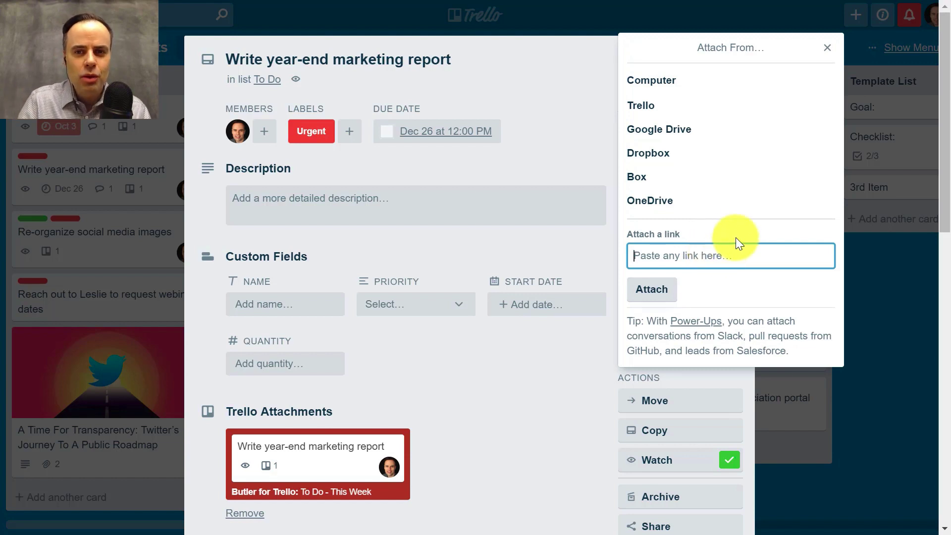
left_click(675, 109)
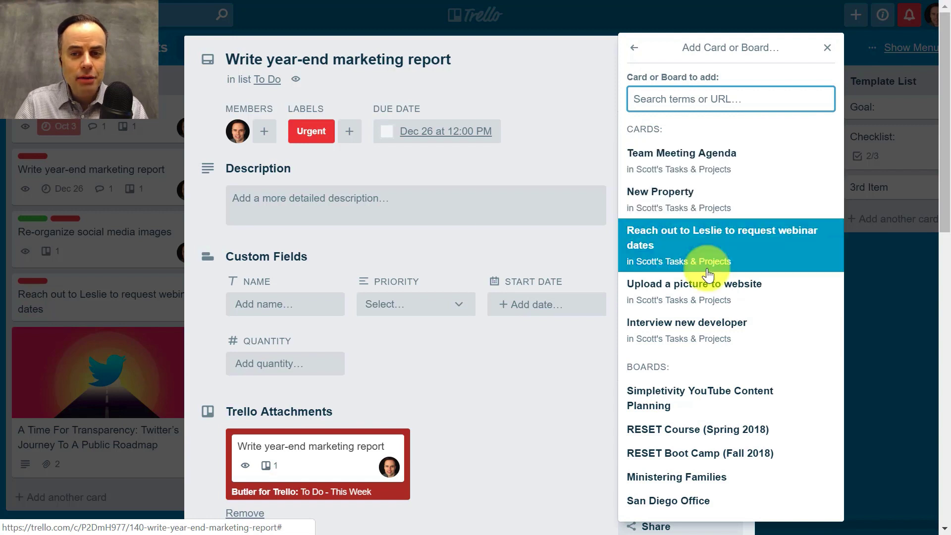
type("marketing")
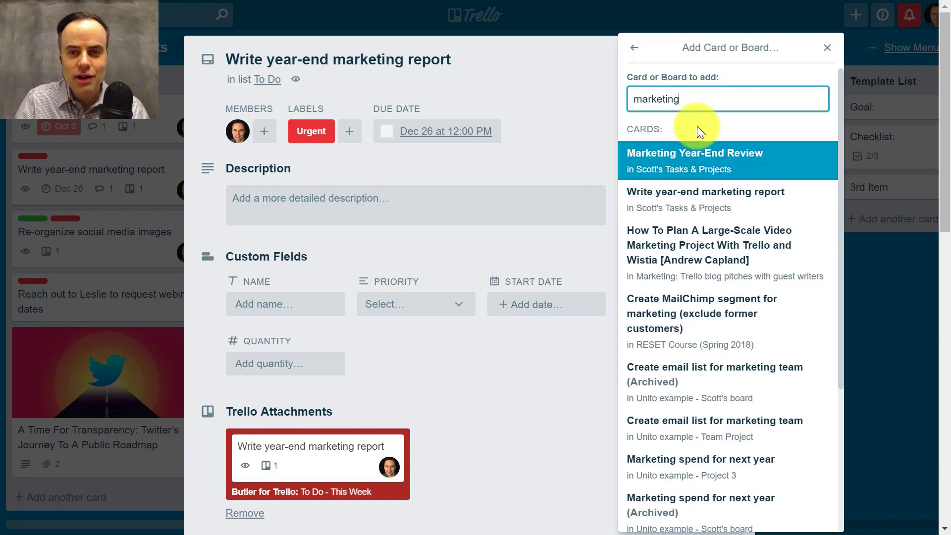
left_click(688, 161)
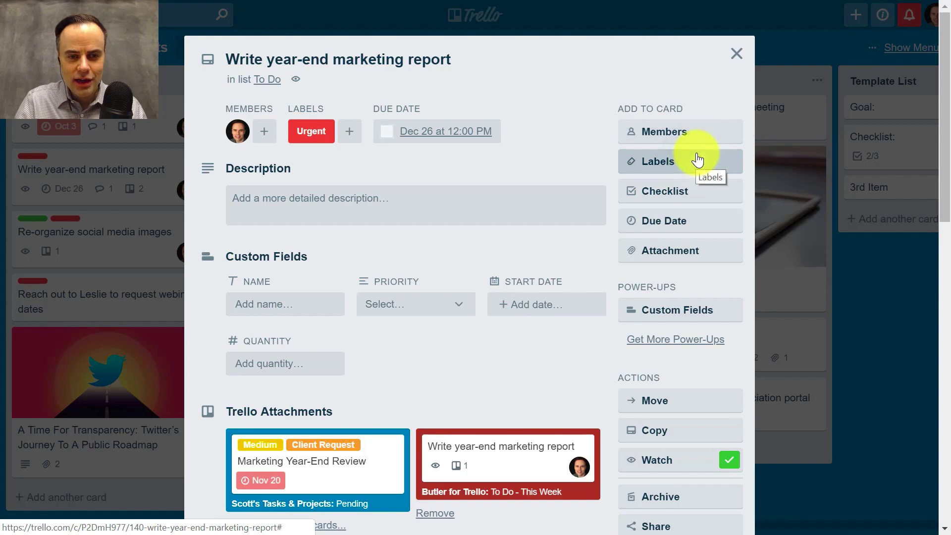
- Relate both cards so that Write year-end marketing report is also attached to Marketing Year-End Review
scroll(545, 396, "down", 3)
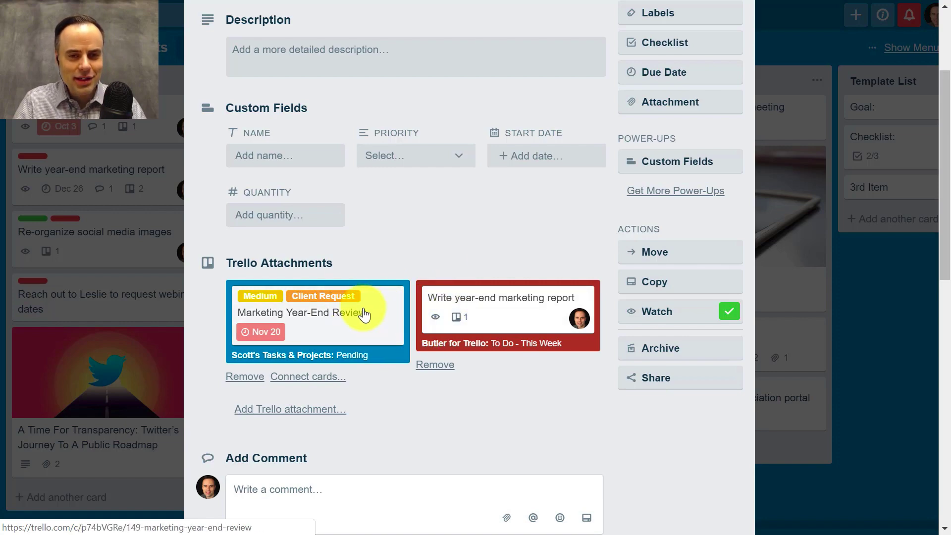
scroll(401, 327, "up", 3)
scroll(397, 325, "down", 3)
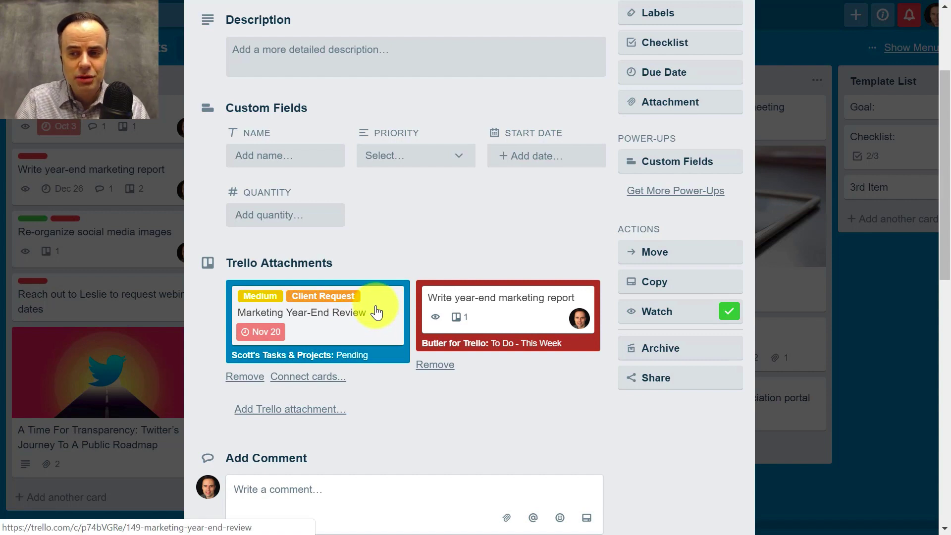
left_click(299, 377)
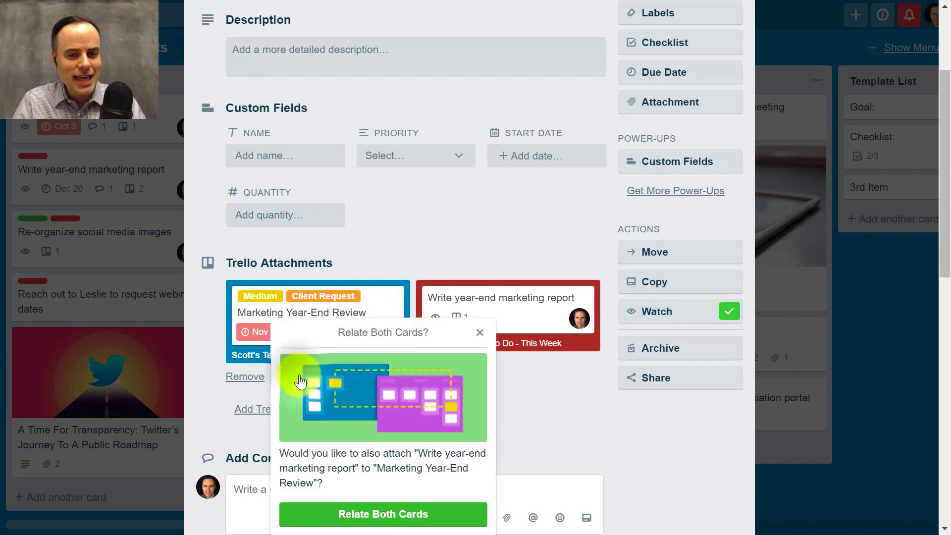
left_click(370, 518)
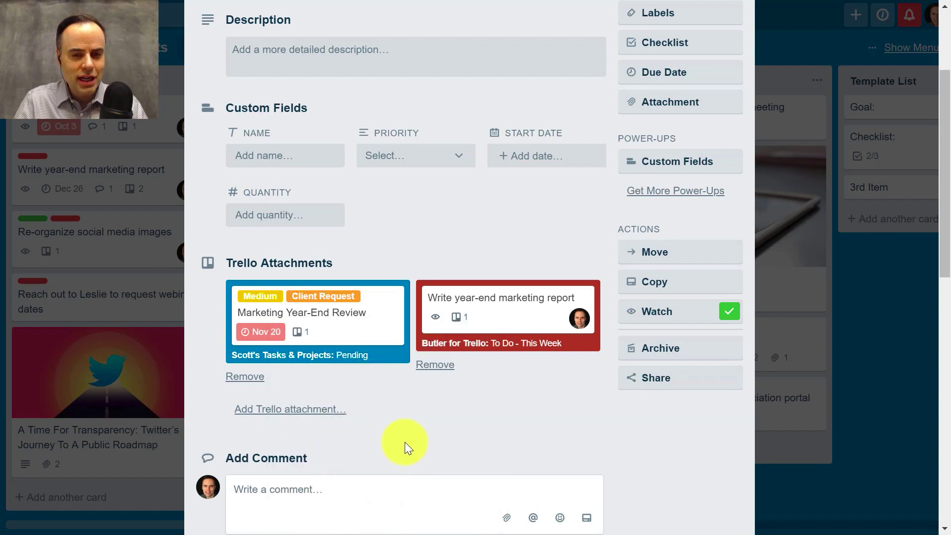
- Open the attached Marketing Year-End Review card, examine its Trello attachments and close the card
left_click(315, 328)
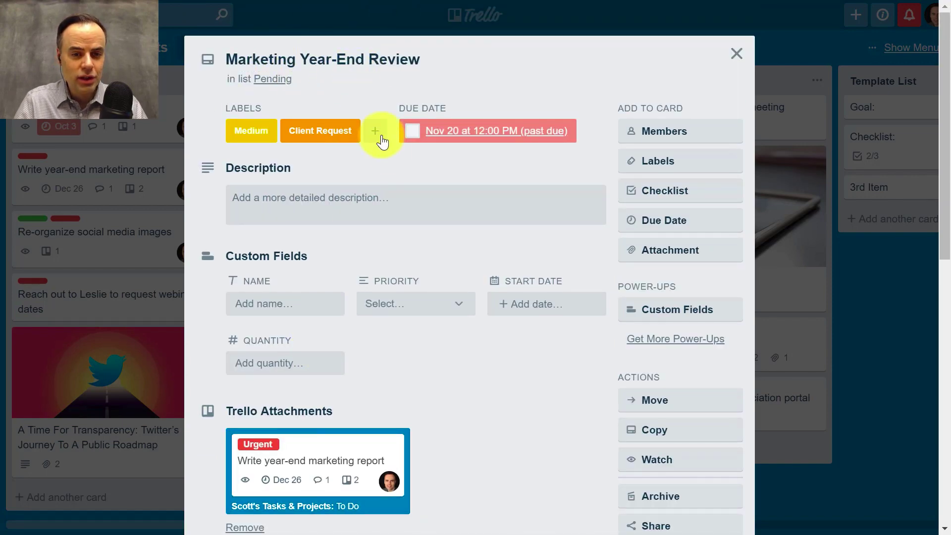
scroll(390, 176, "down", 3)
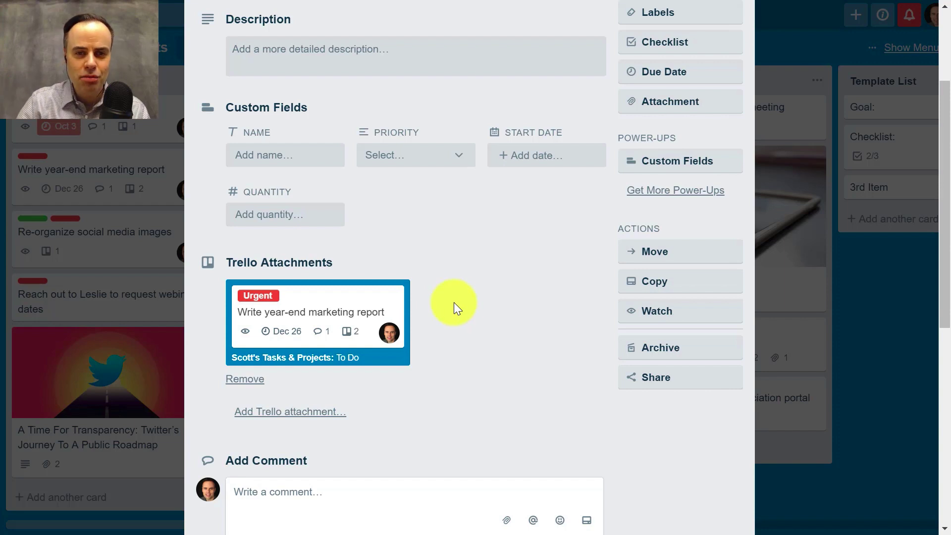
scroll(454, 302, "up", 3)
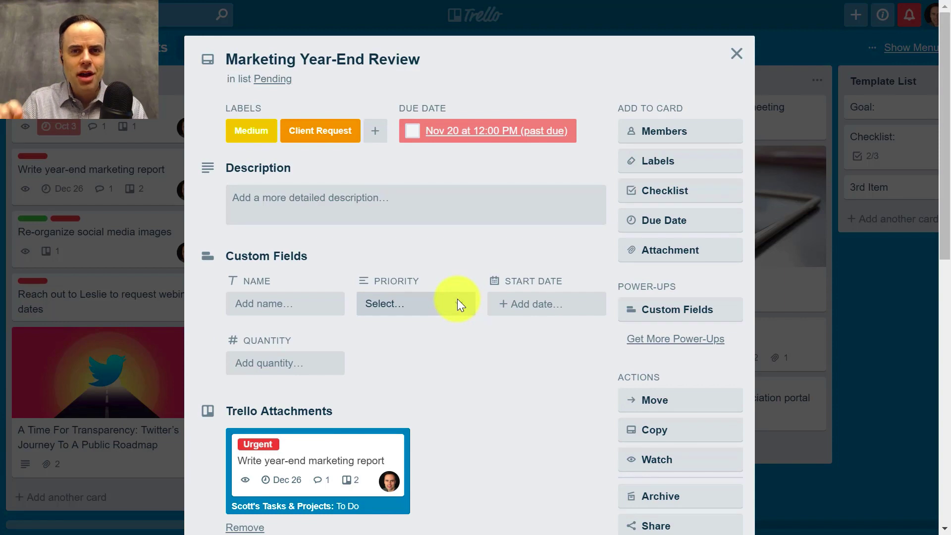
scroll(456, 299, "down", 5)
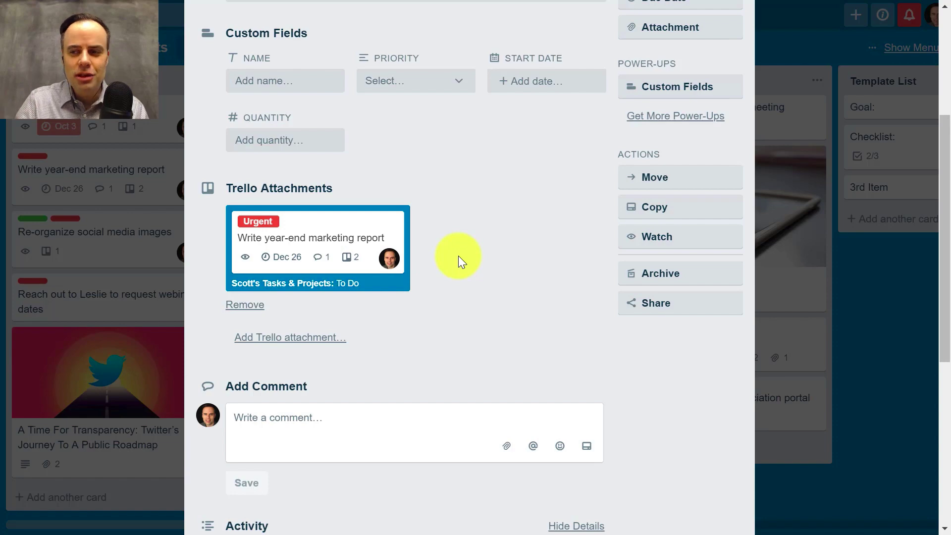
scroll(490, 247, "up", 5)
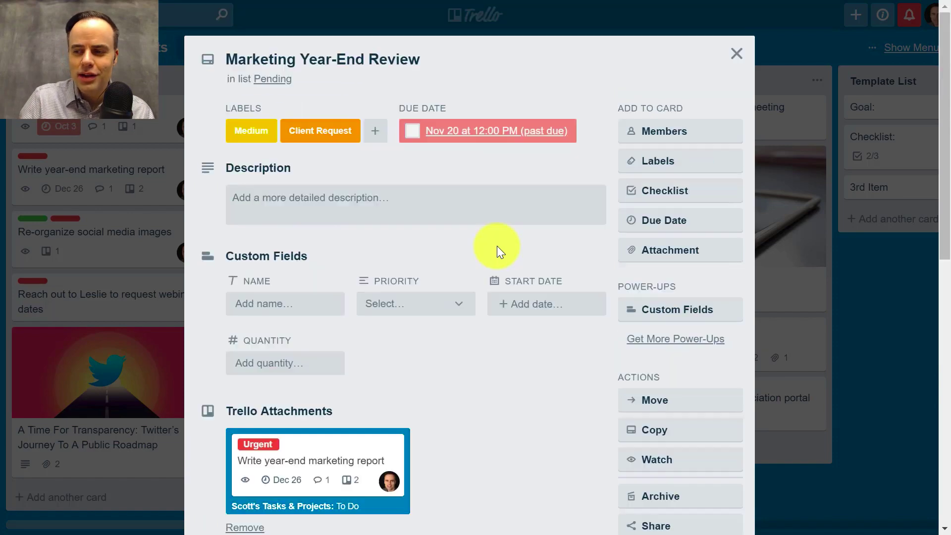
left_click(736, 54)
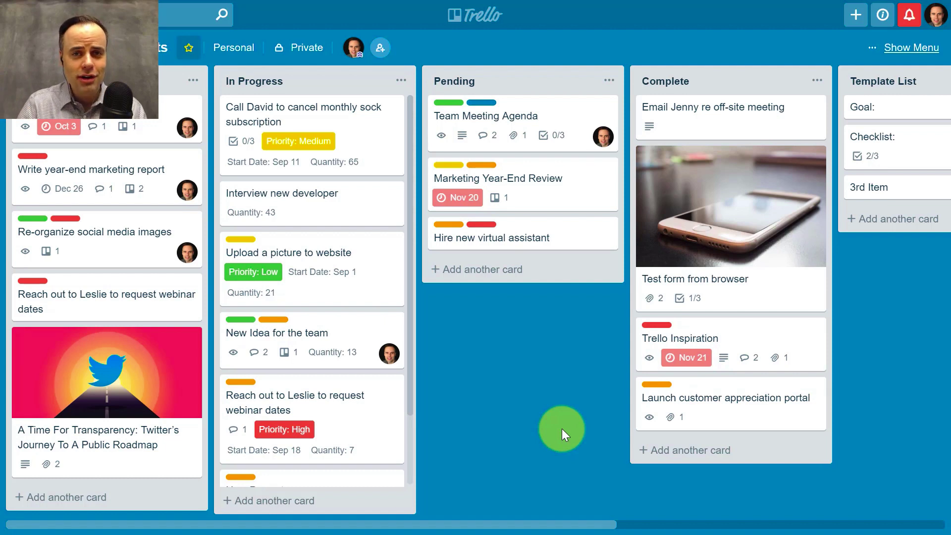
- Open the account's overview of assigned cards and view its activity period and board filter choices without changing them
left_click(936, 22)
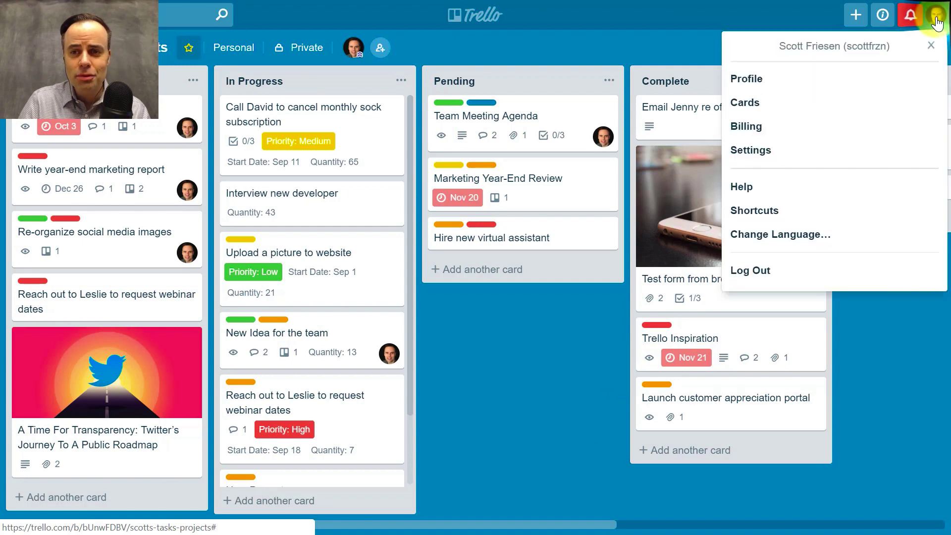
left_click(760, 105)
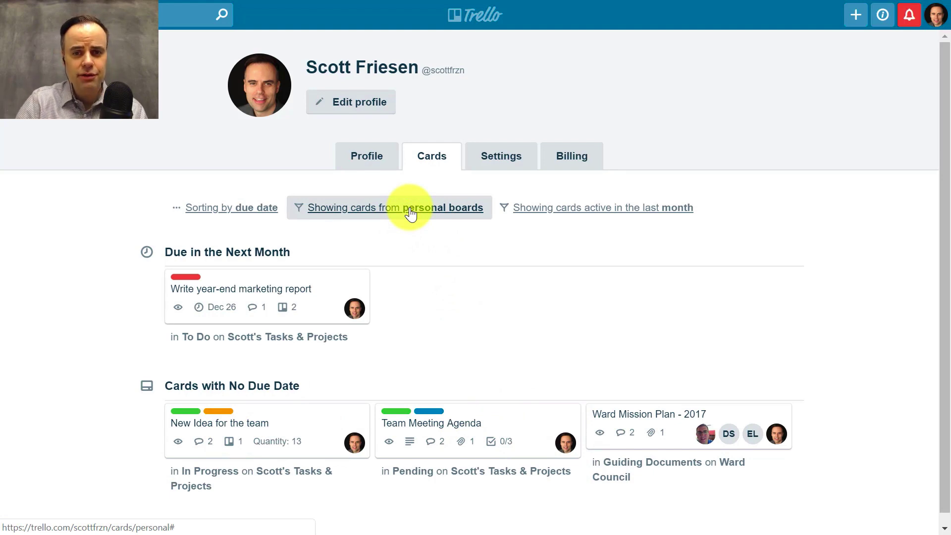
left_click(592, 216)
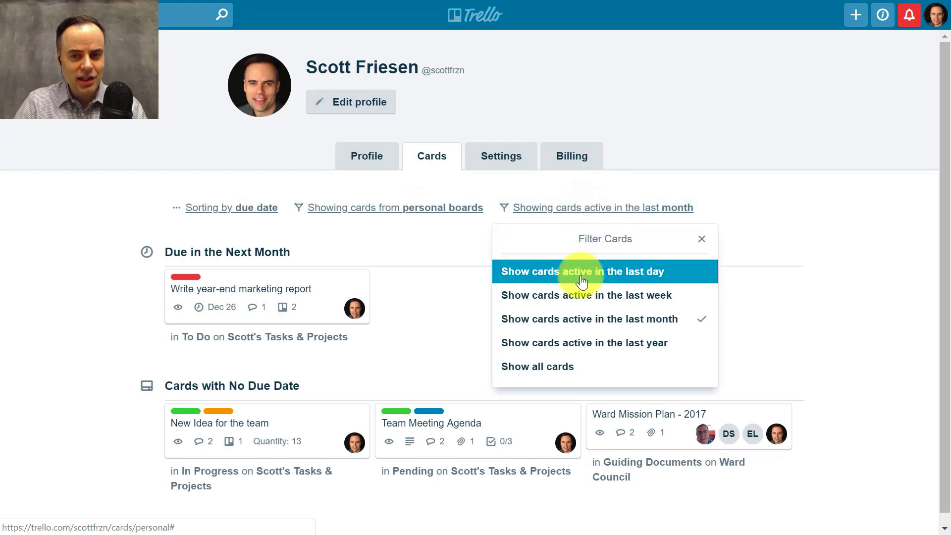
left_click(738, 192)
left_click(423, 211)
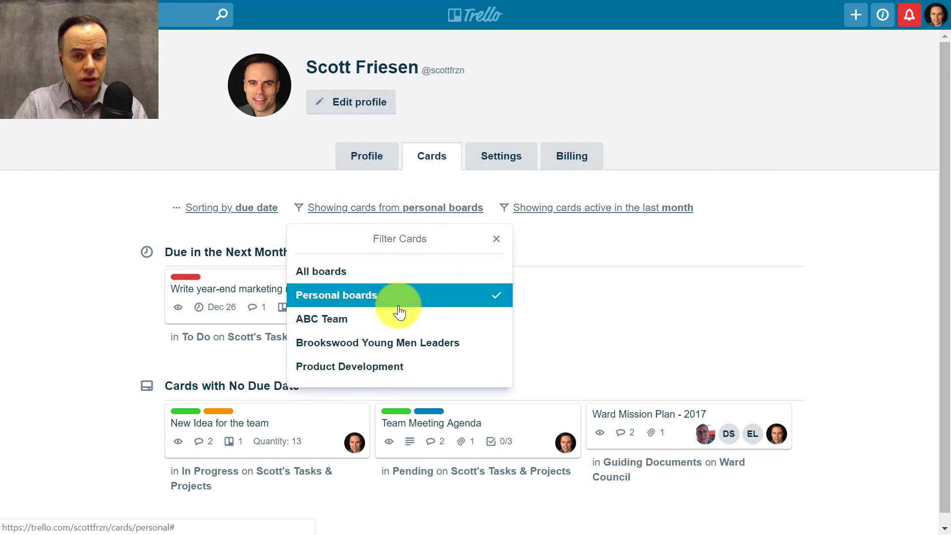
left_click(662, 246)
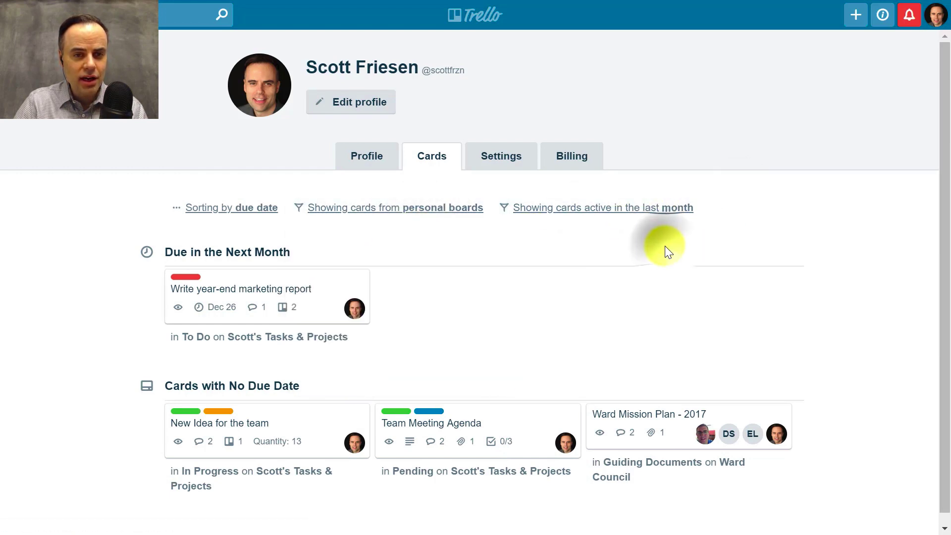
- Sort the assigned cards by board, then switch the sorting back to due date
left_click(228, 209)
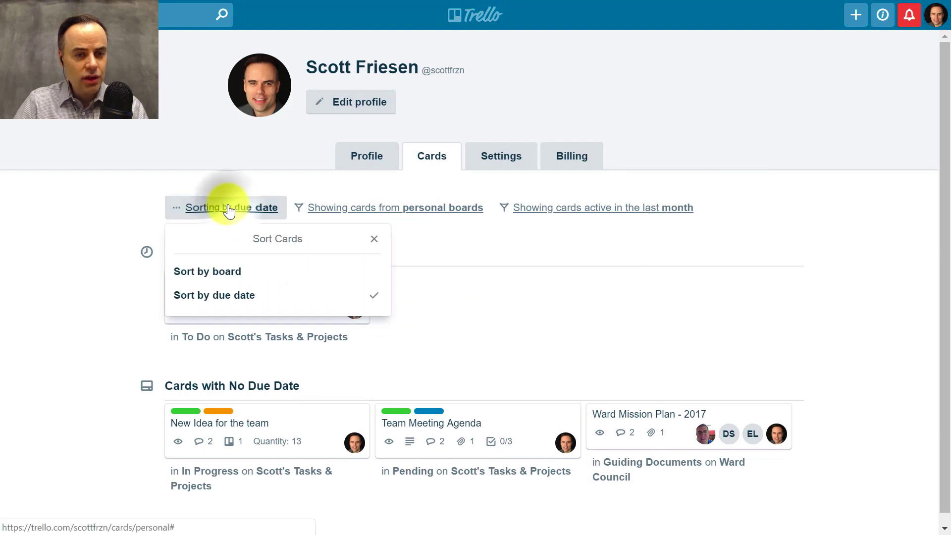
left_click(225, 275)
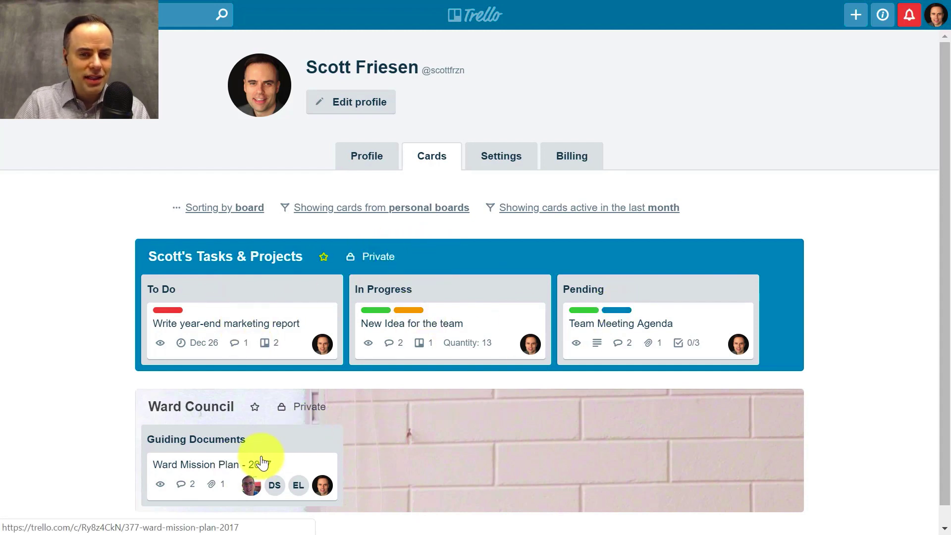
left_click(242, 207)
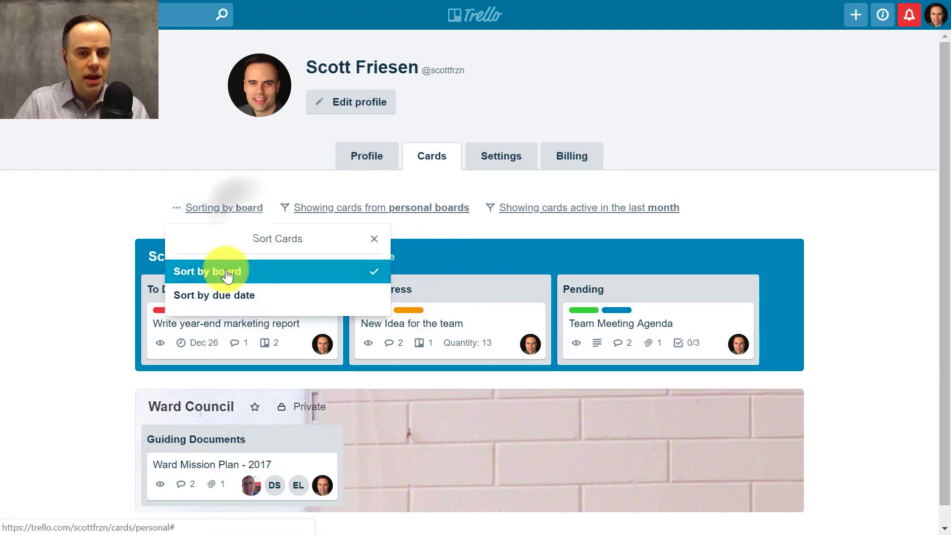
left_click(214, 295)
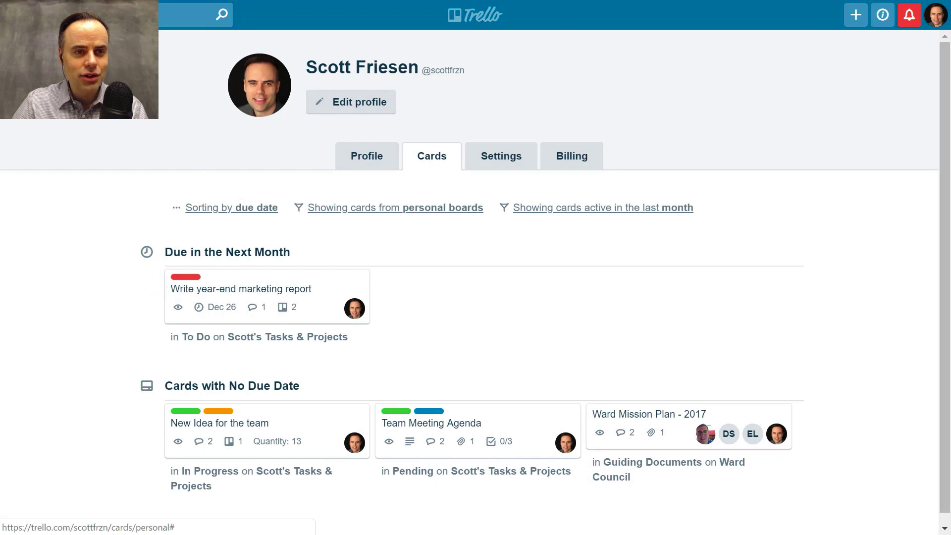
- Return to the tasks and projects board and remove the apple-iphone-smartphone-technology.jpg cover from the Test form from browser card
left_click(34, 15)
left_click(59, 141)
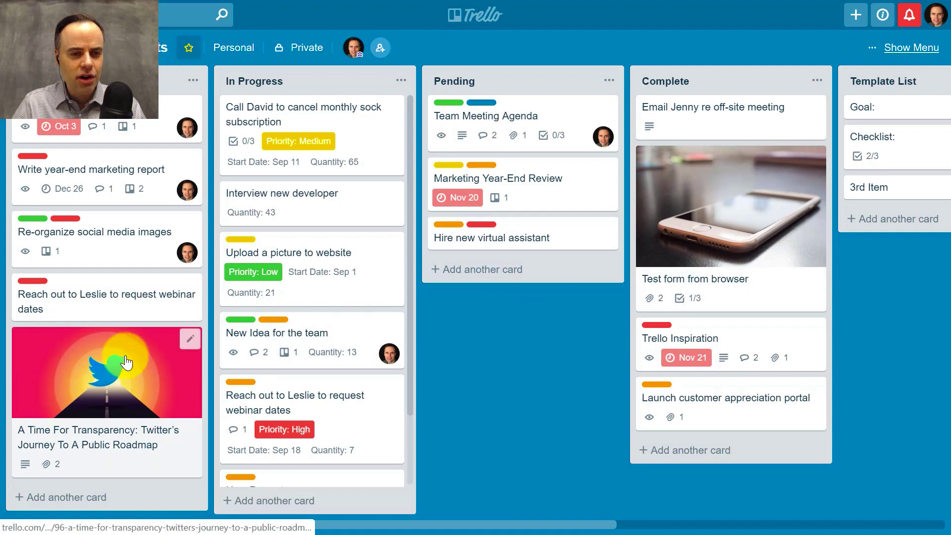
left_click(748, 199)
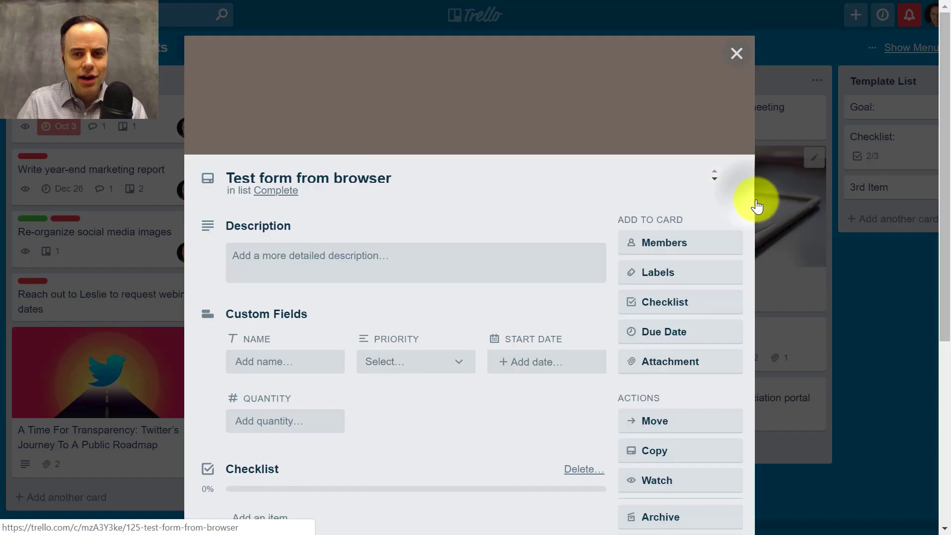
scroll(598, 223, "down", 5)
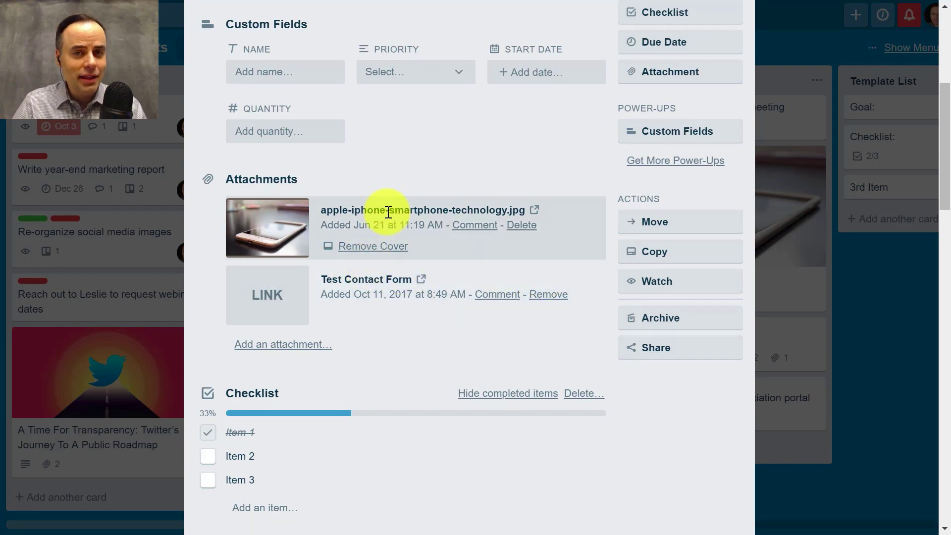
left_click(366, 247)
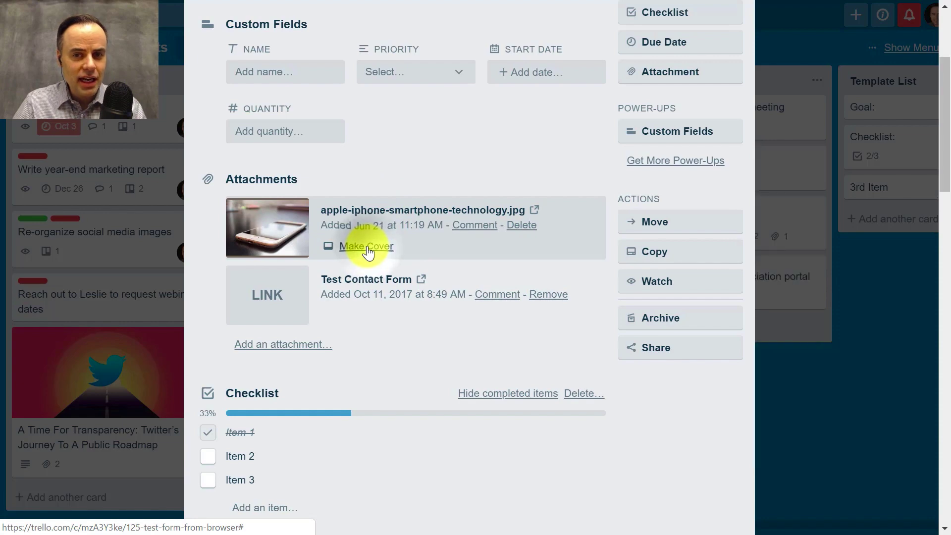
- Leave the Test form from browser card, then examine the Trello Inspiration card's attachments and close it
left_click(839, 399)
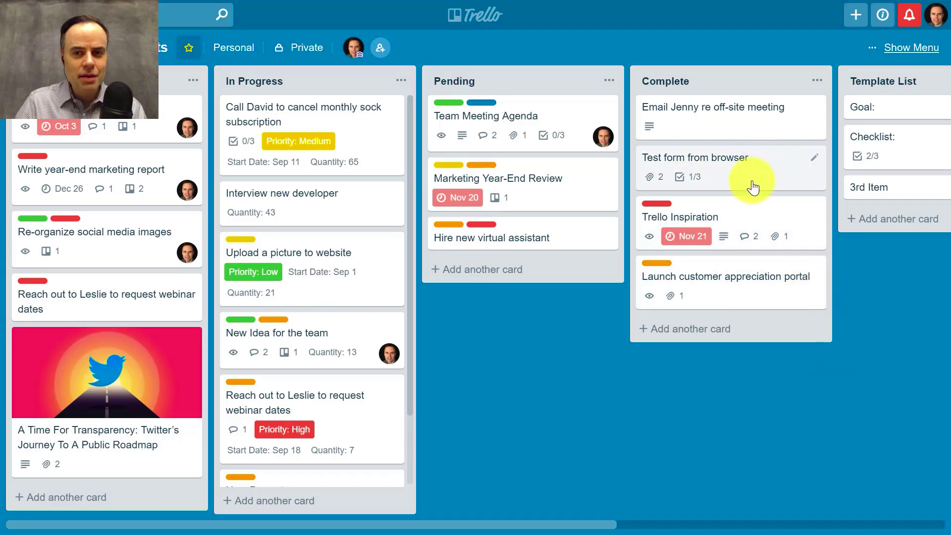
left_click(746, 216)
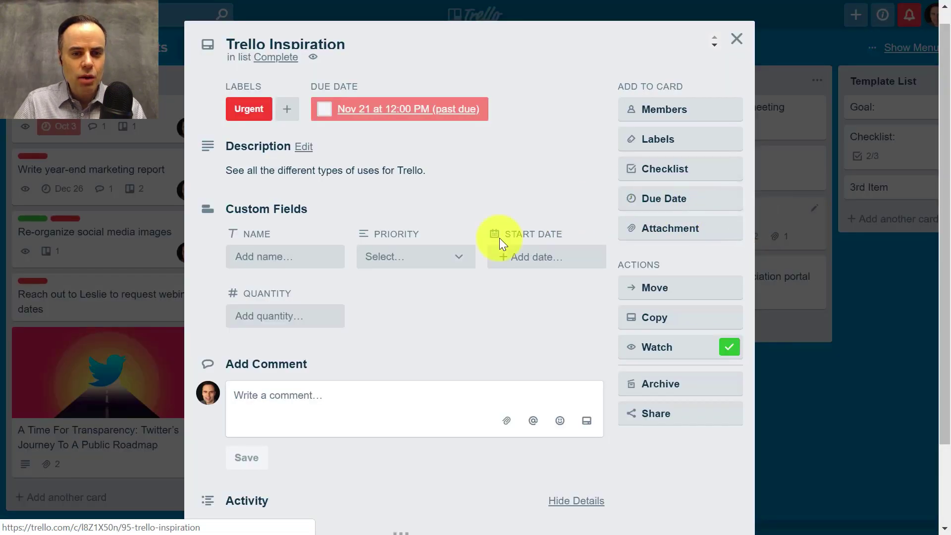
scroll(500, 254, "down", 5)
scroll(498, 254, "up", 5)
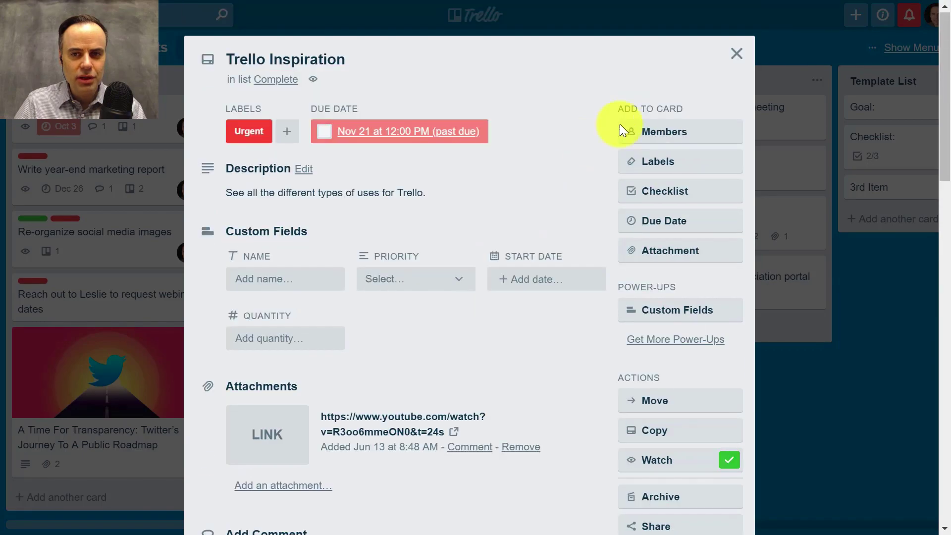
left_click(737, 54)
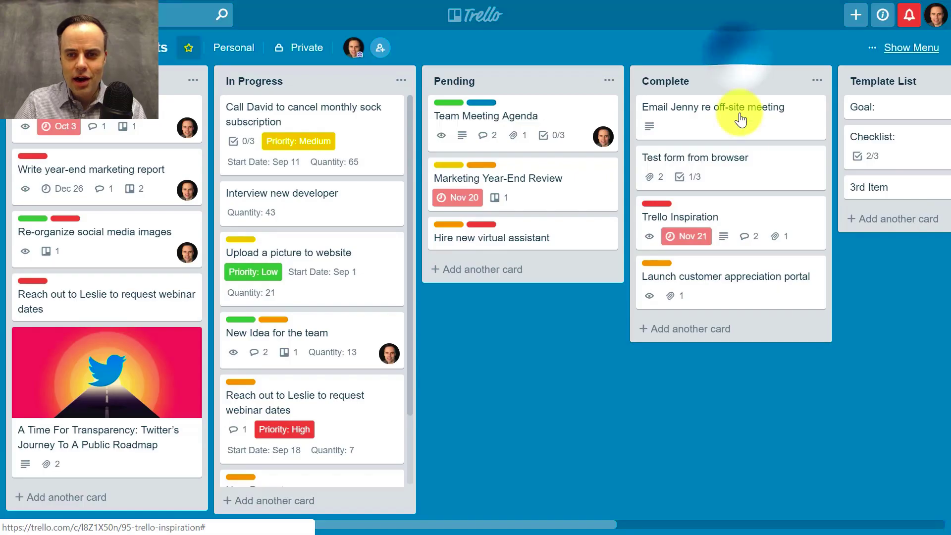
- Make apple-iphone-smartphone-technology.jpg the cover of the Test form from browser card and close the card
left_click(774, 174)
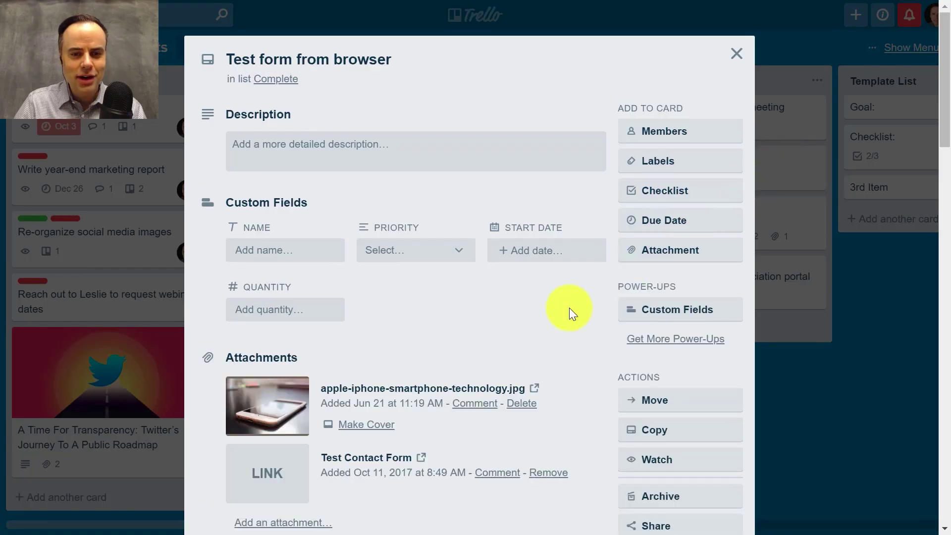
scroll(569, 310, "down", 3)
left_click(361, 276)
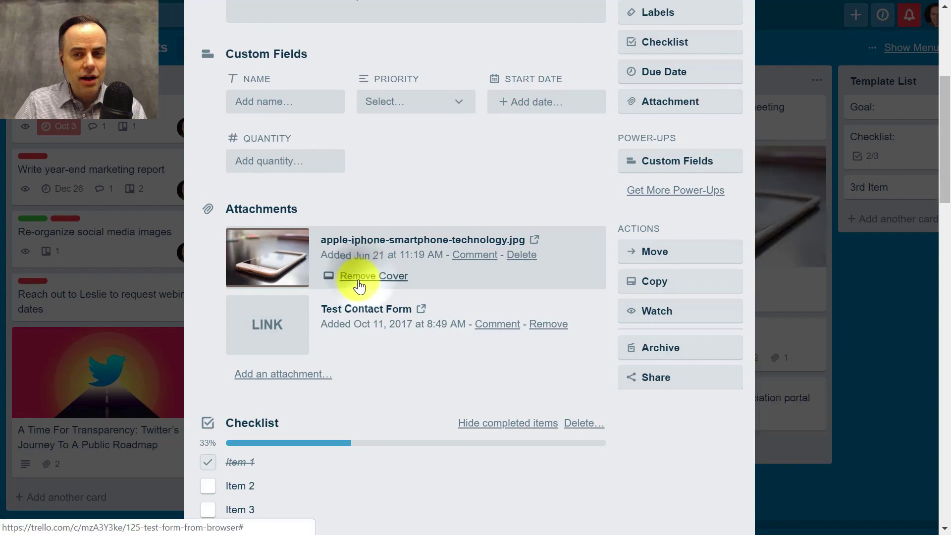
left_click(736, 10)
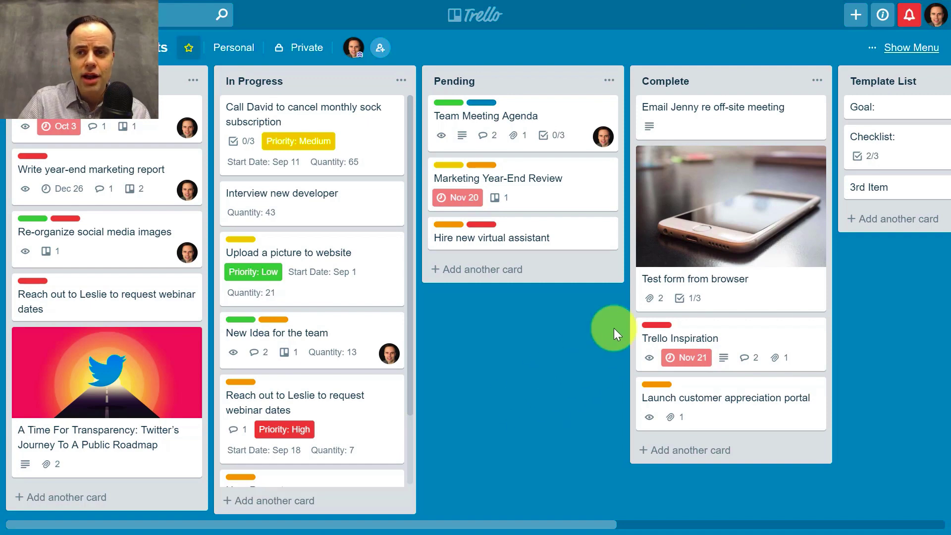
- Turn card cover images off in the board's settings, switch them back on and return to the board
left_click(906, 49)
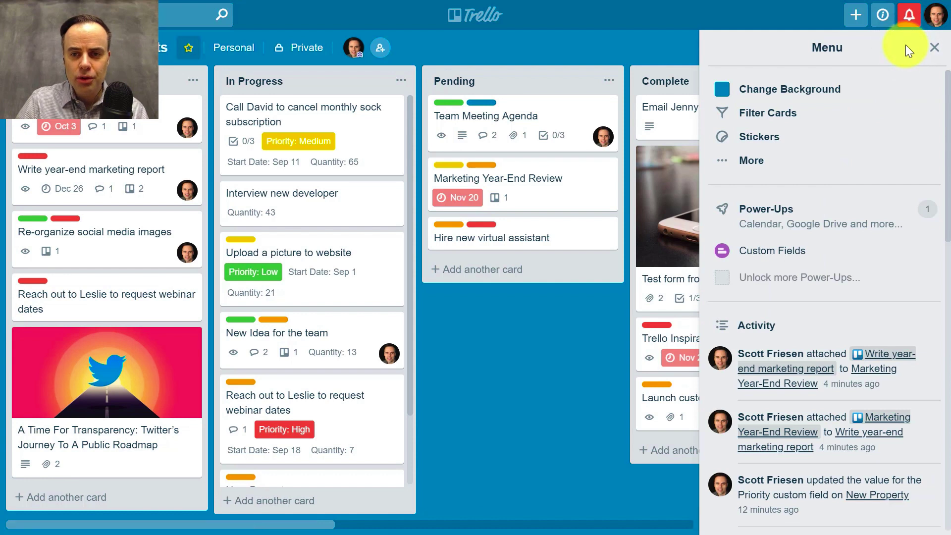
left_click(769, 163)
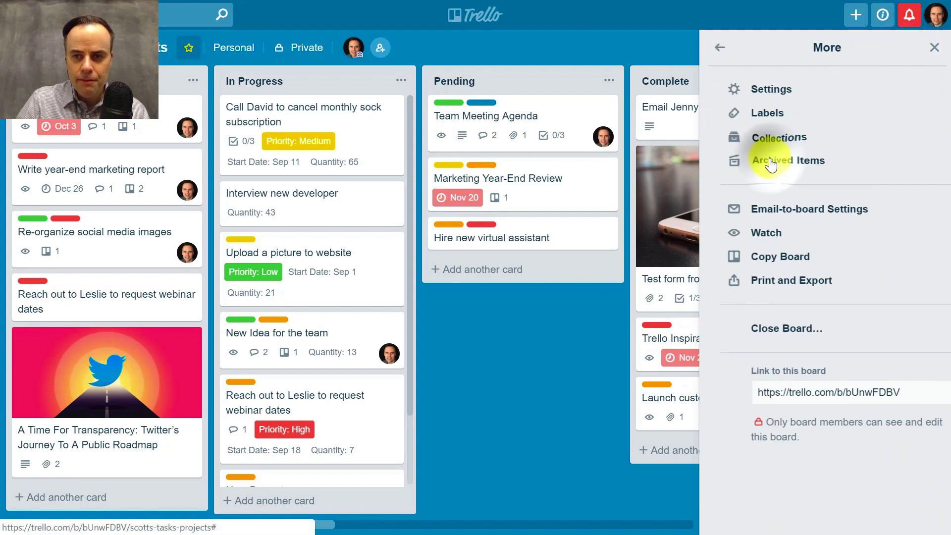
left_click(759, 94)
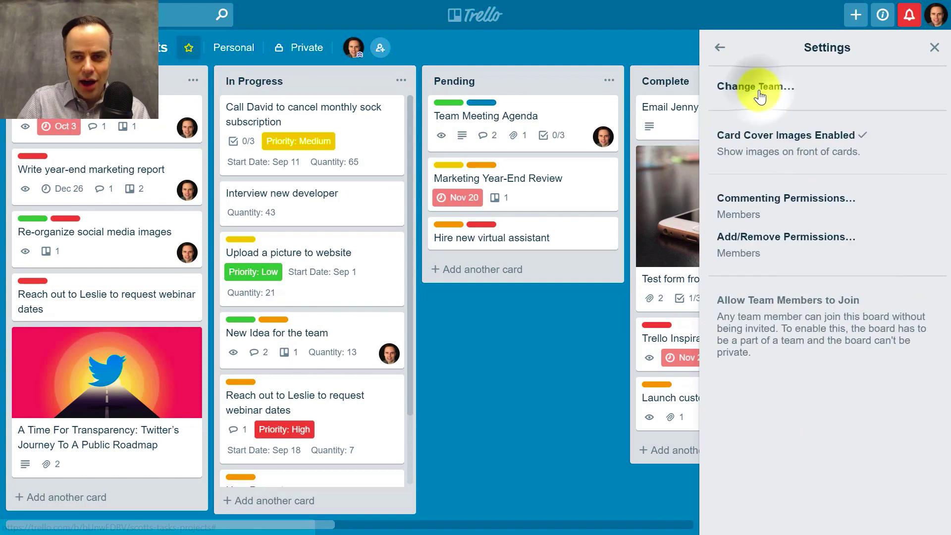
left_click(801, 152)
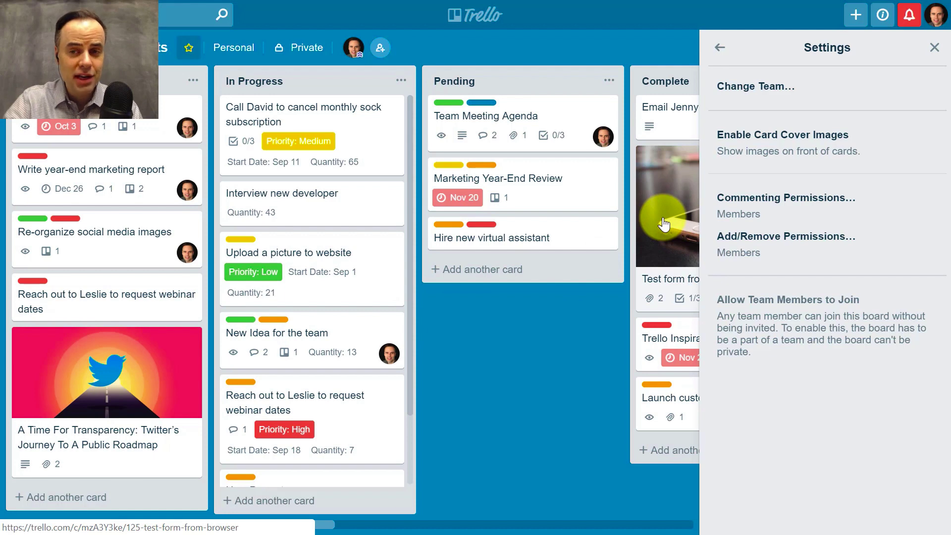
left_click(878, 153)
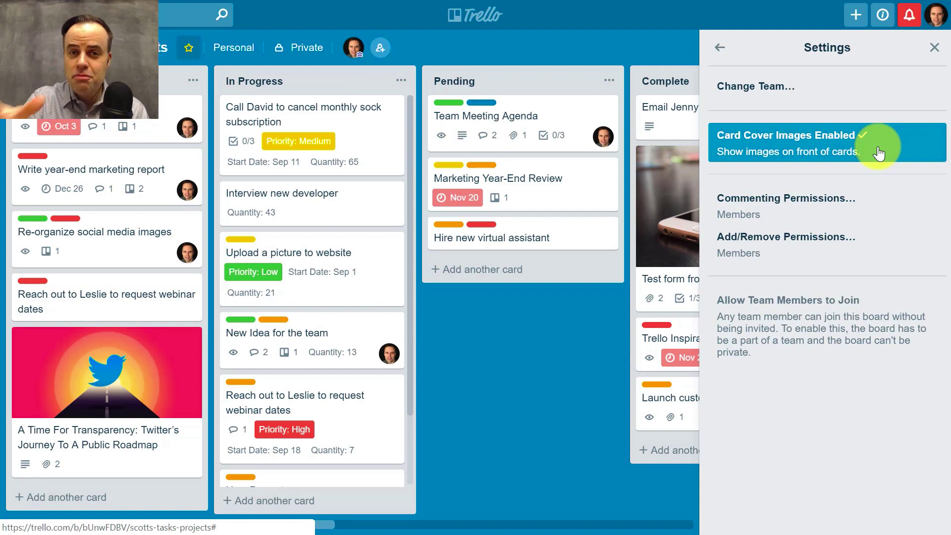
left_click(934, 47)
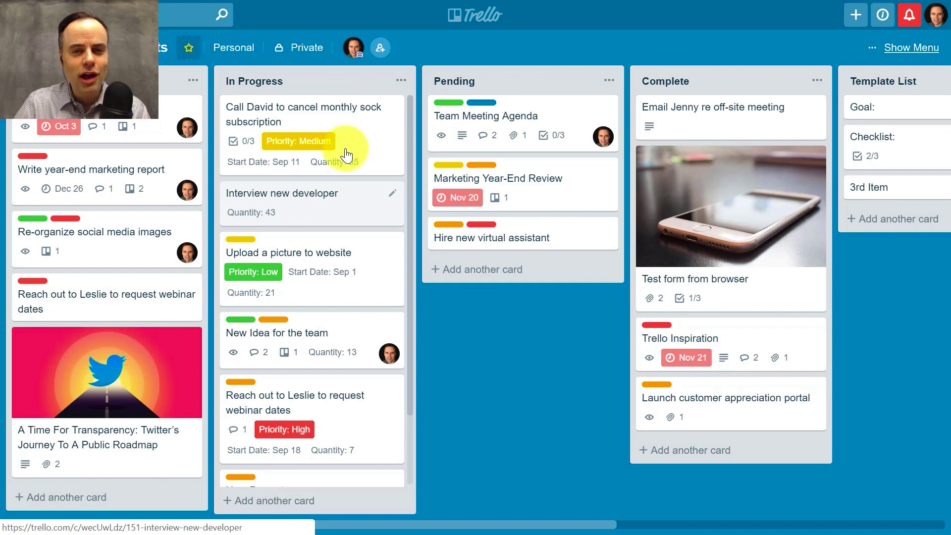
- Start watching the In Progress list and dismiss its list actions
left_click(402, 81)
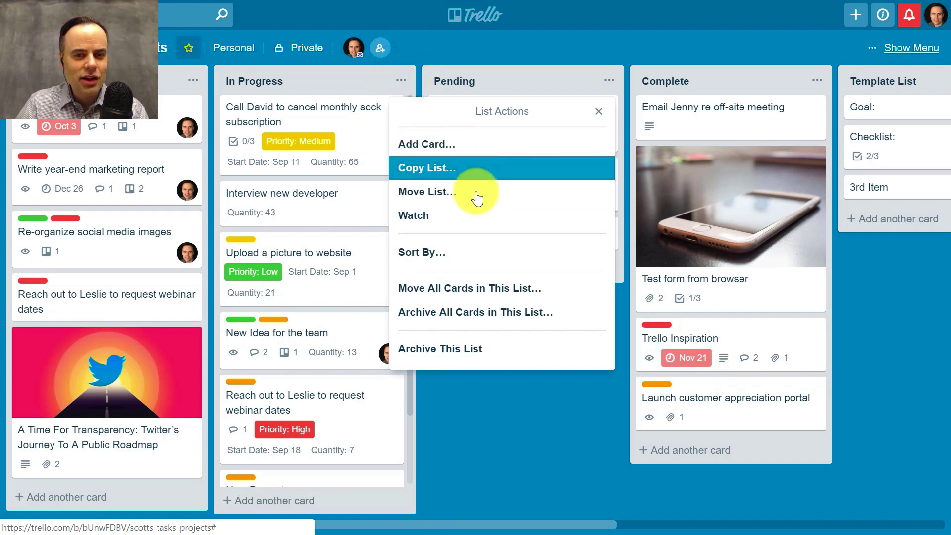
left_click(422, 221)
left_click(507, 402)
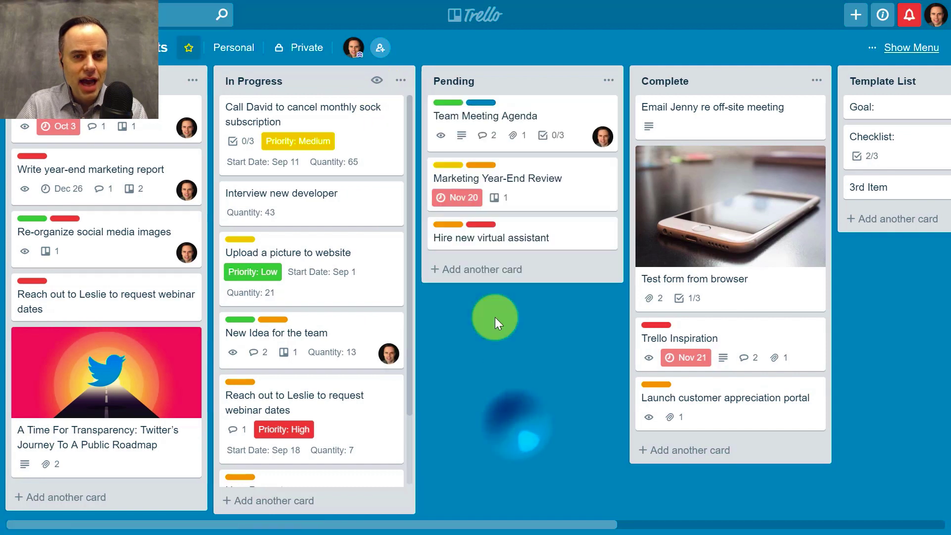